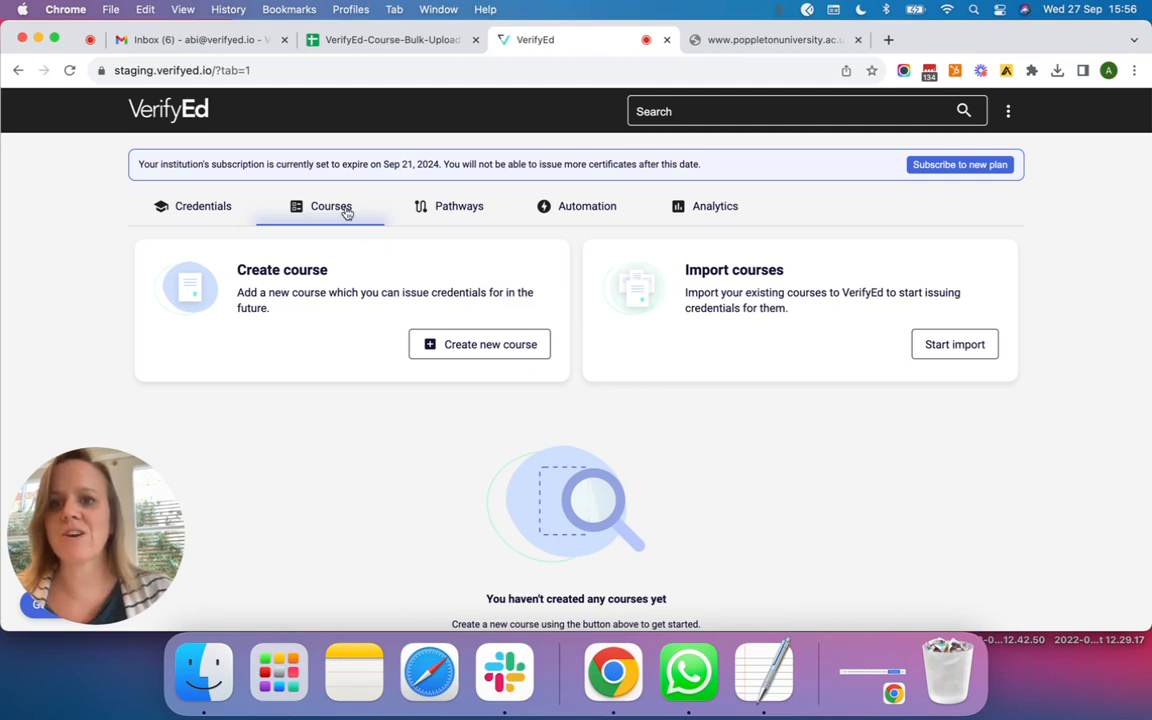
# Start creating a new course and look through the required and optional fields of its details form.
pyautogui.click(464, 345)
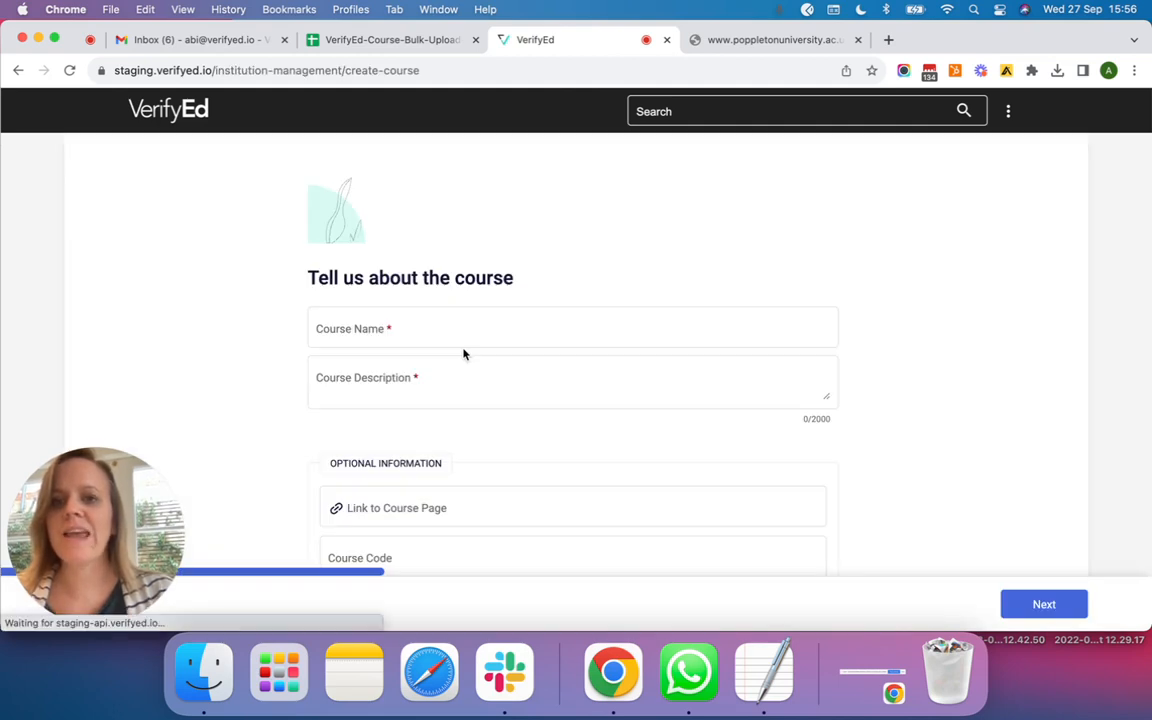
pyautogui.scroll(-3, 256, 313)
pyautogui.scroll(1, 256, 313)
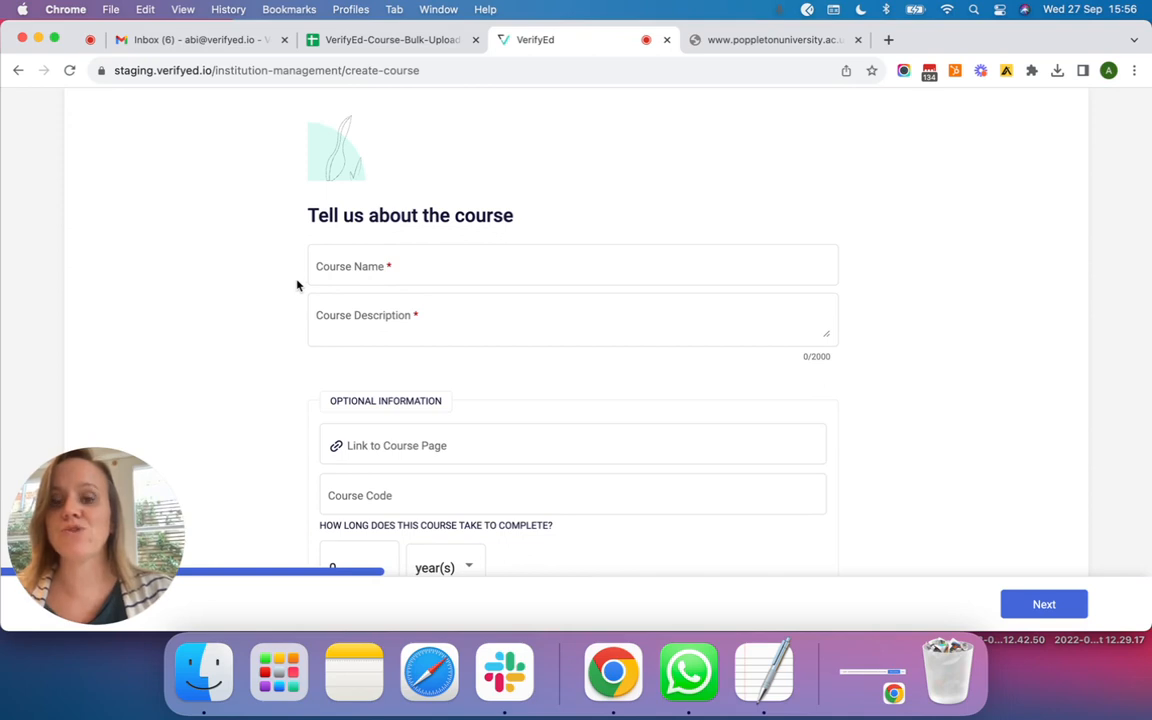
pyautogui.click(337, 270)
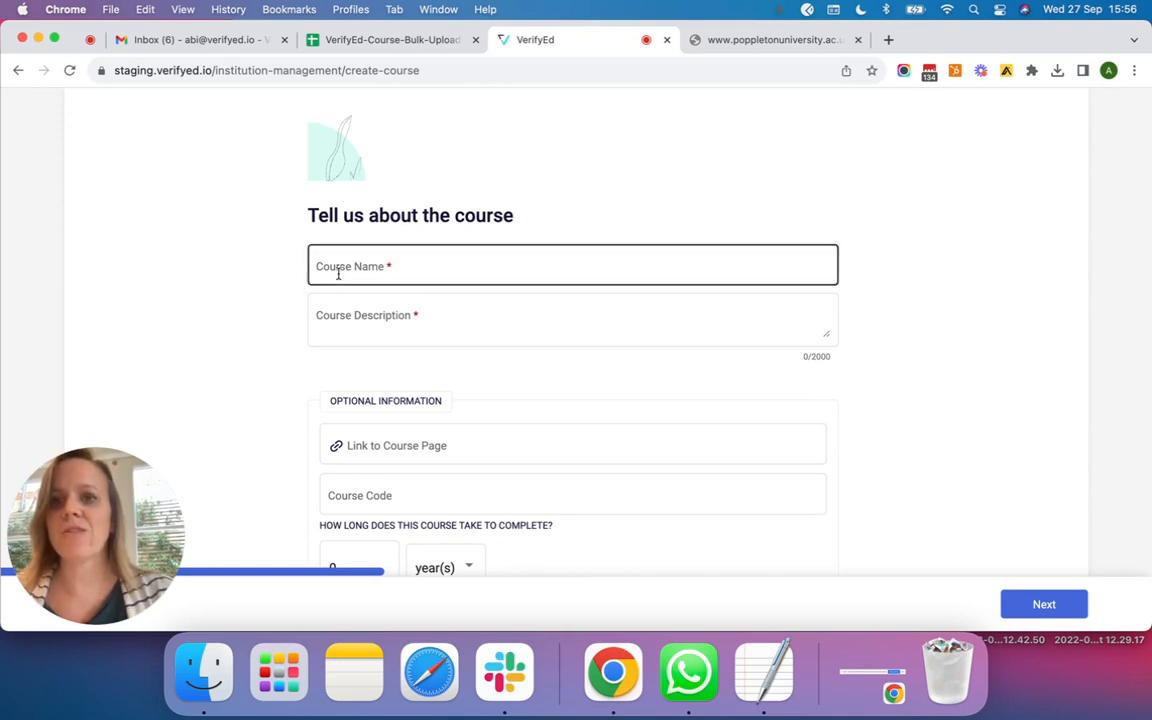
pyautogui.click(338, 314)
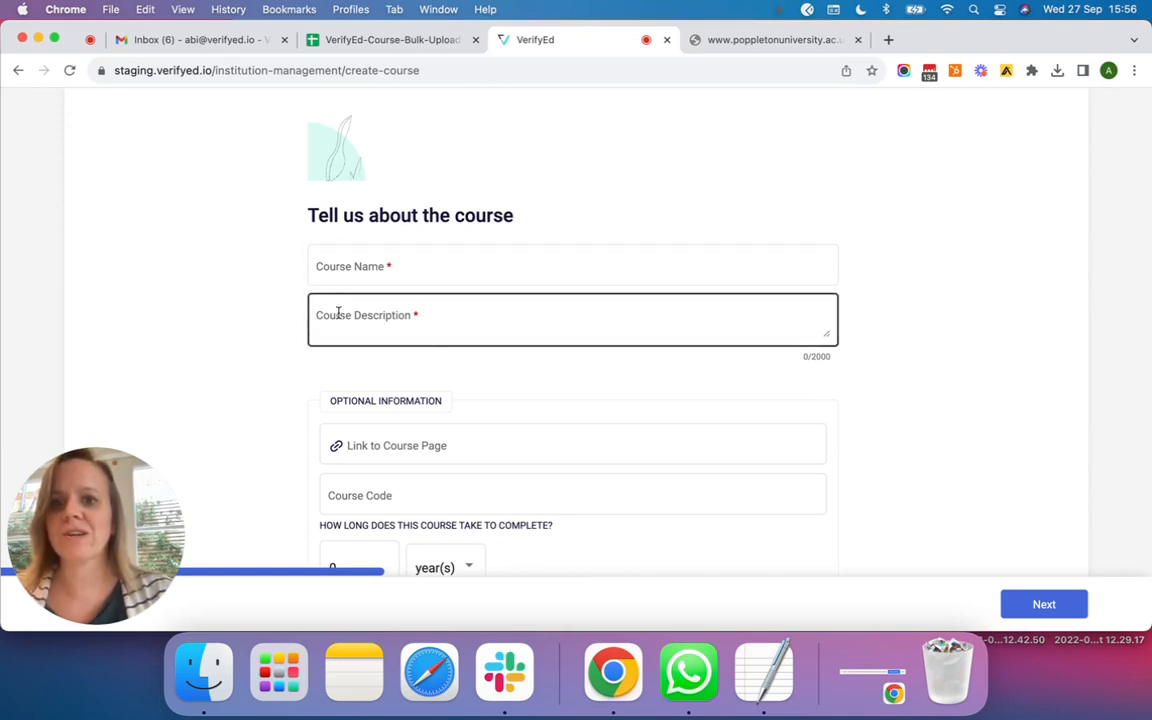
pyautogui.click(278, 424)
pyautogui.scroll(-3, 278, 424)
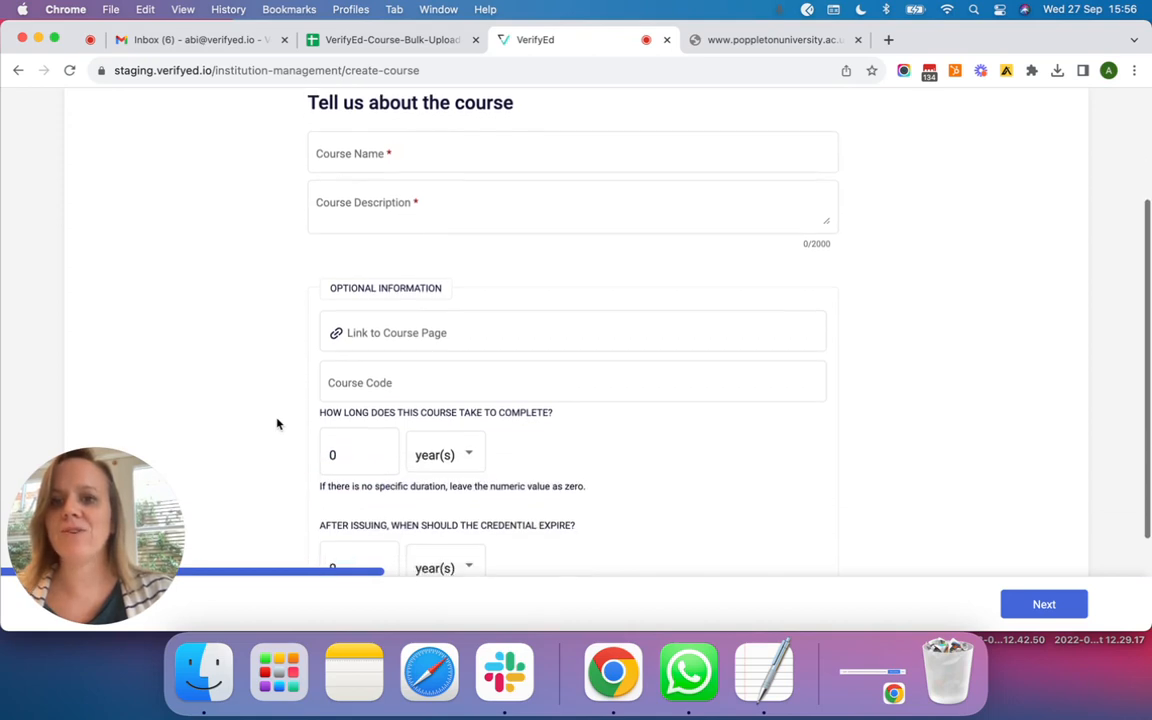
pyautogui.scroll(-3, 278, 424)
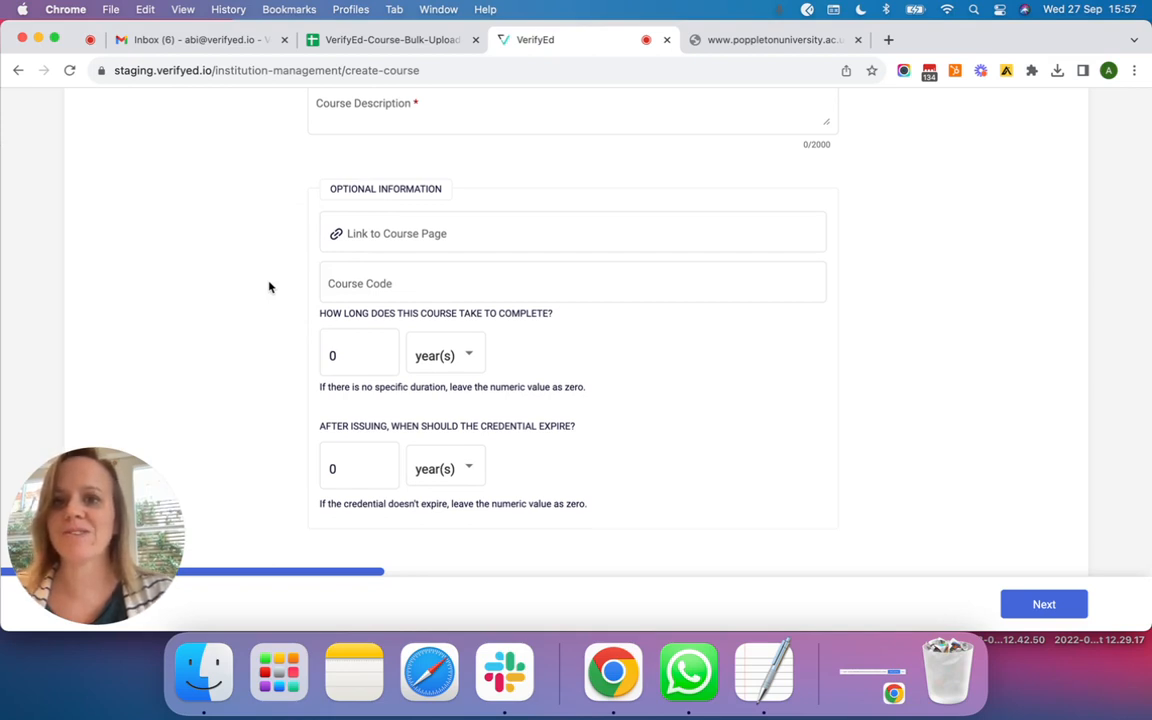
# Enter "Intro to Cybersecurity" as the course name.
pyautogui.scroll(3, 275, 280)
pyautogui.click(378, 162)
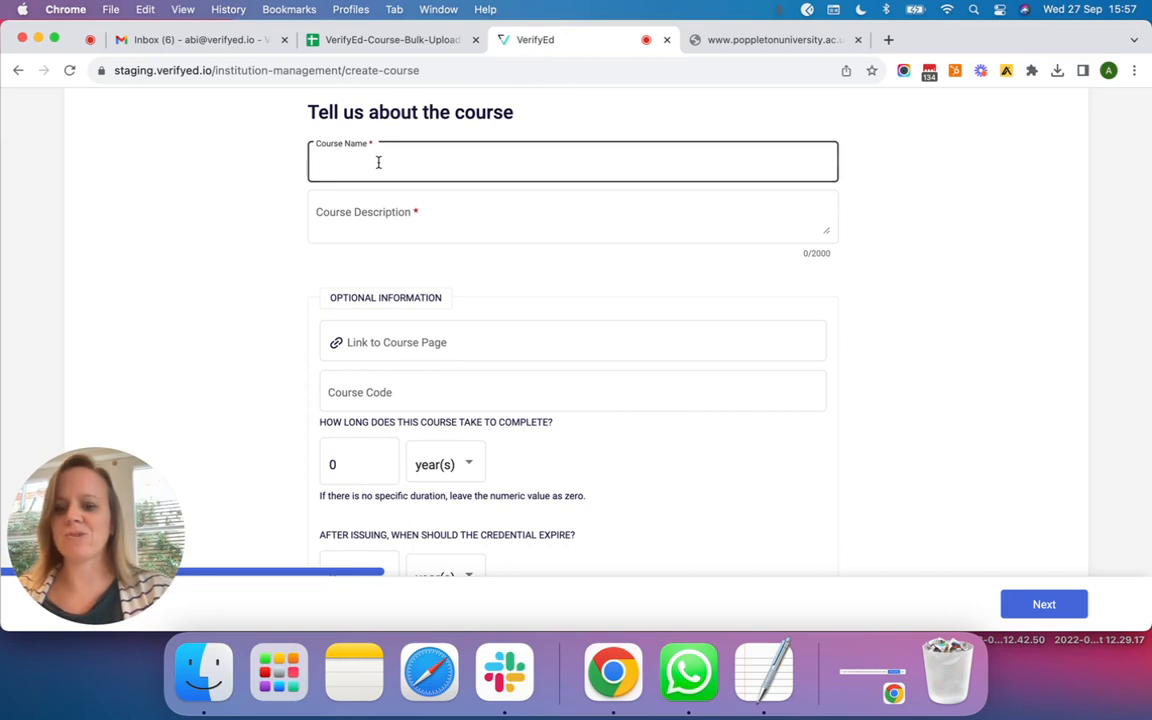
pyautogui.write('Intro ')
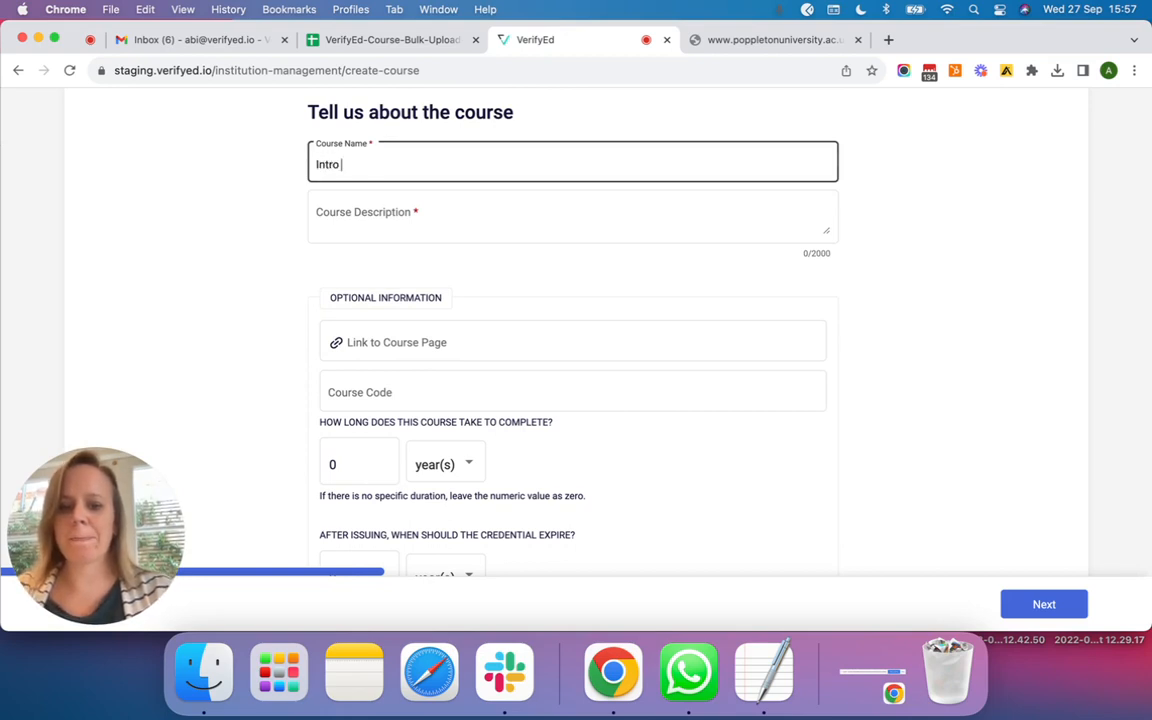
pyautogui.write('to Cyber')
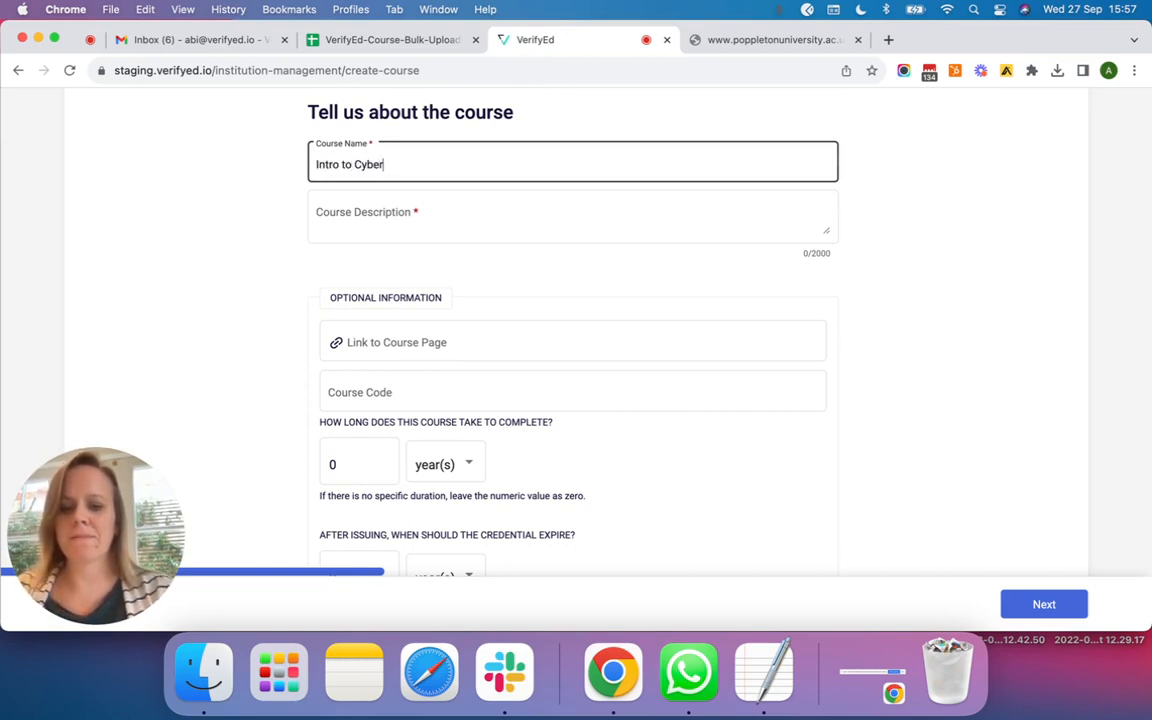
pyautogui.write('security')
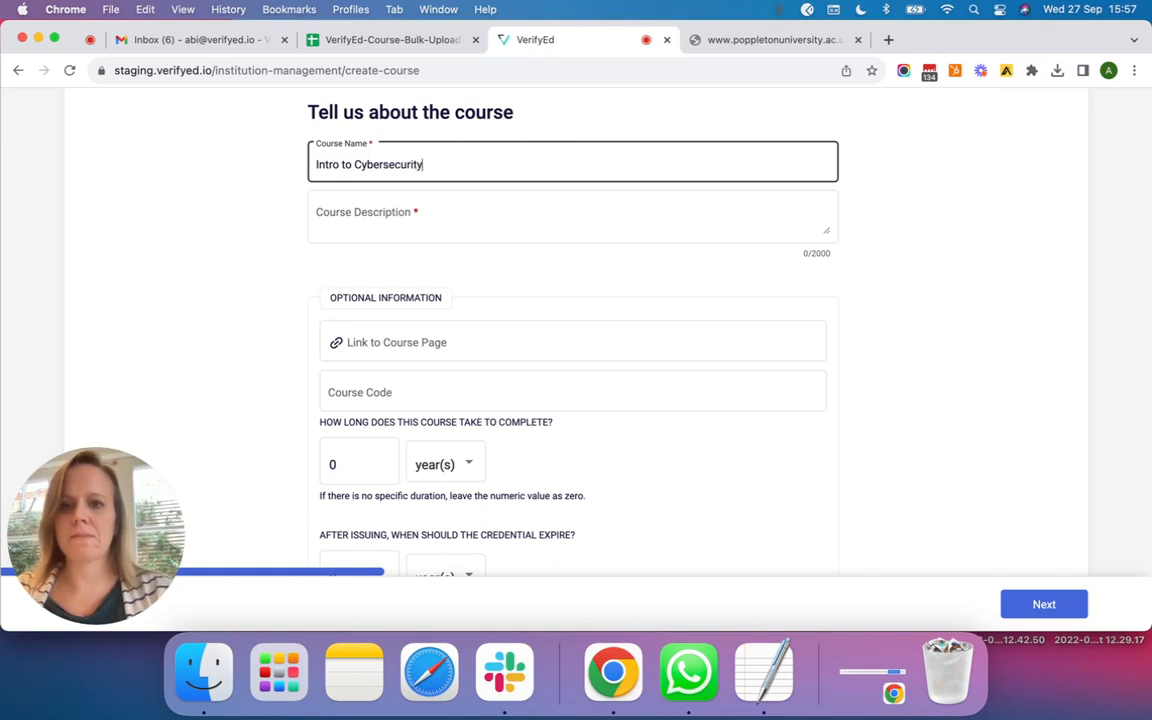
# Enter "8-week certified course about cybersecurity" as the course description.
pyautogui.press('Tab')
pyautogui.write('8')
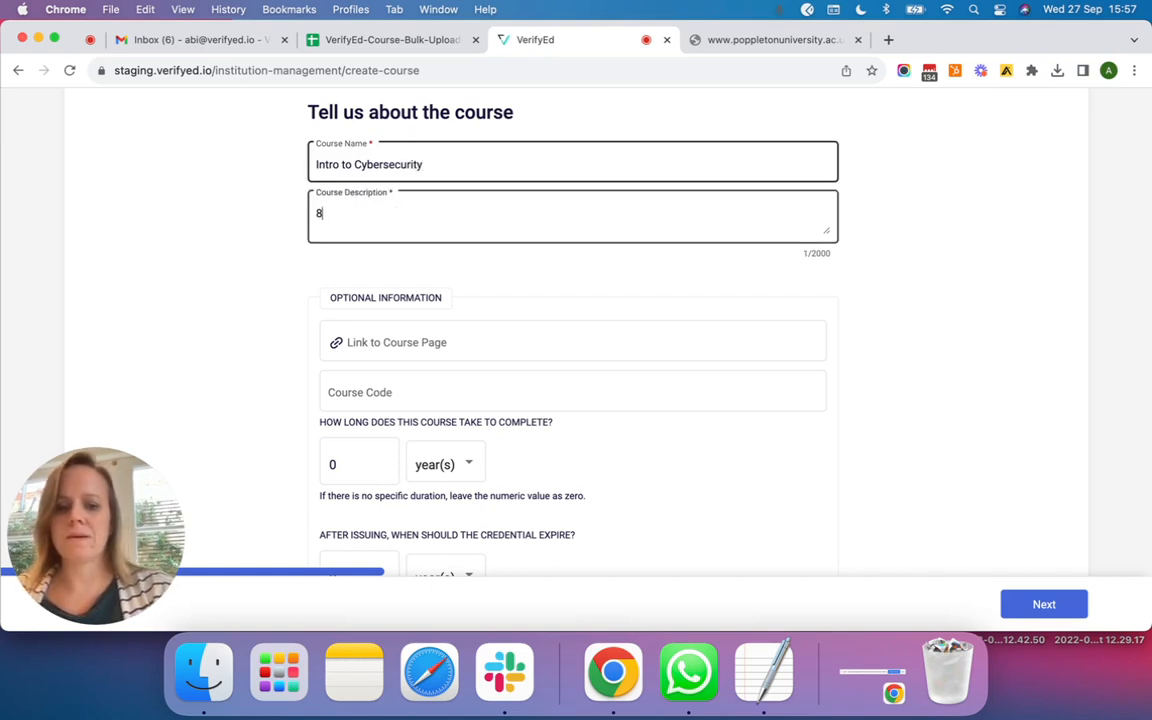
pyautogui.write('-week certi')
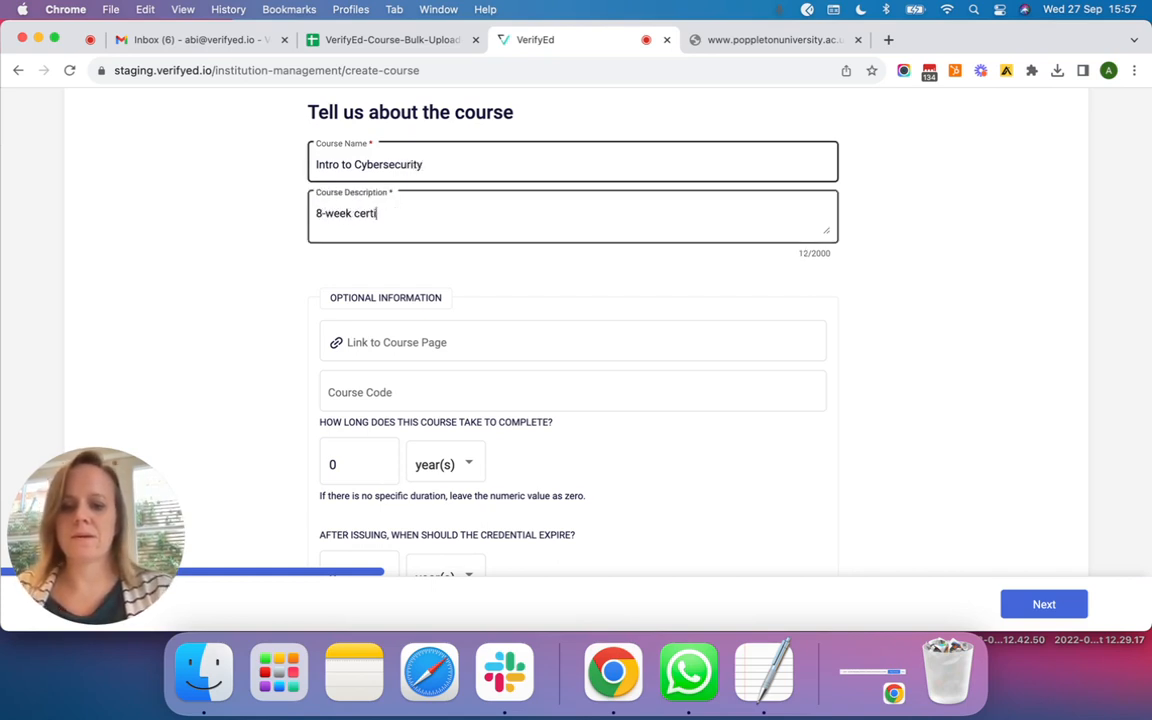
pyautogui.write('fied course')
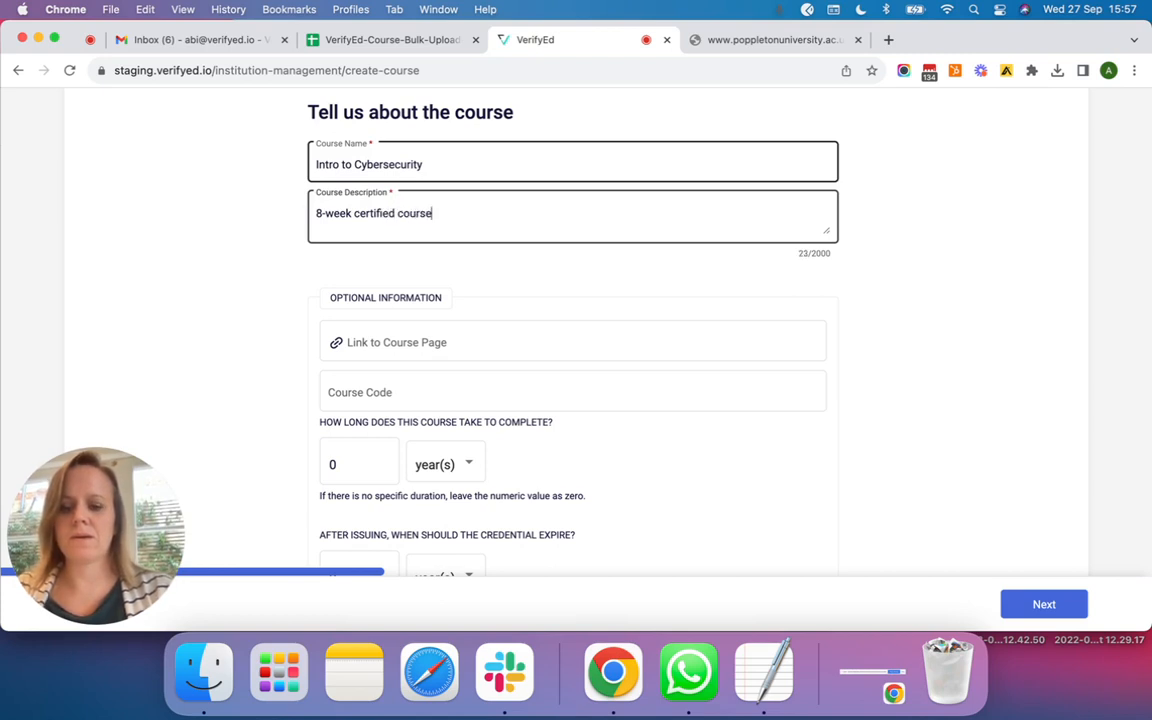
pyautogui.write(' about cybersecut')
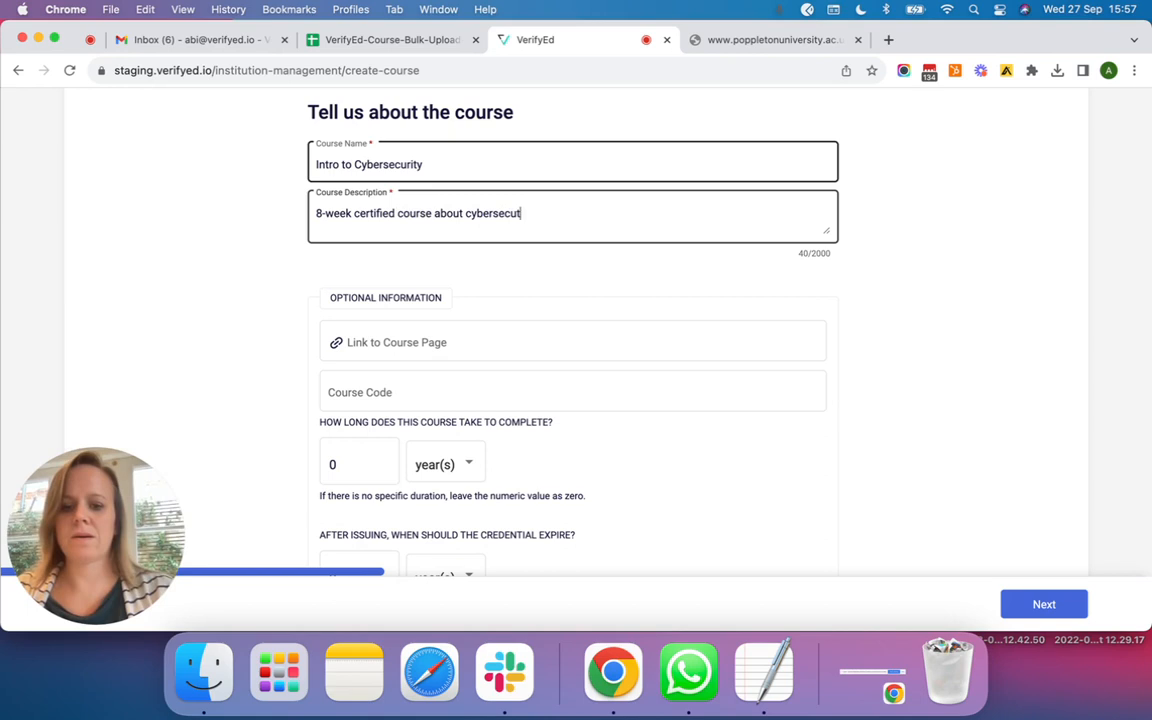
pyautogui.press('BackSpace')
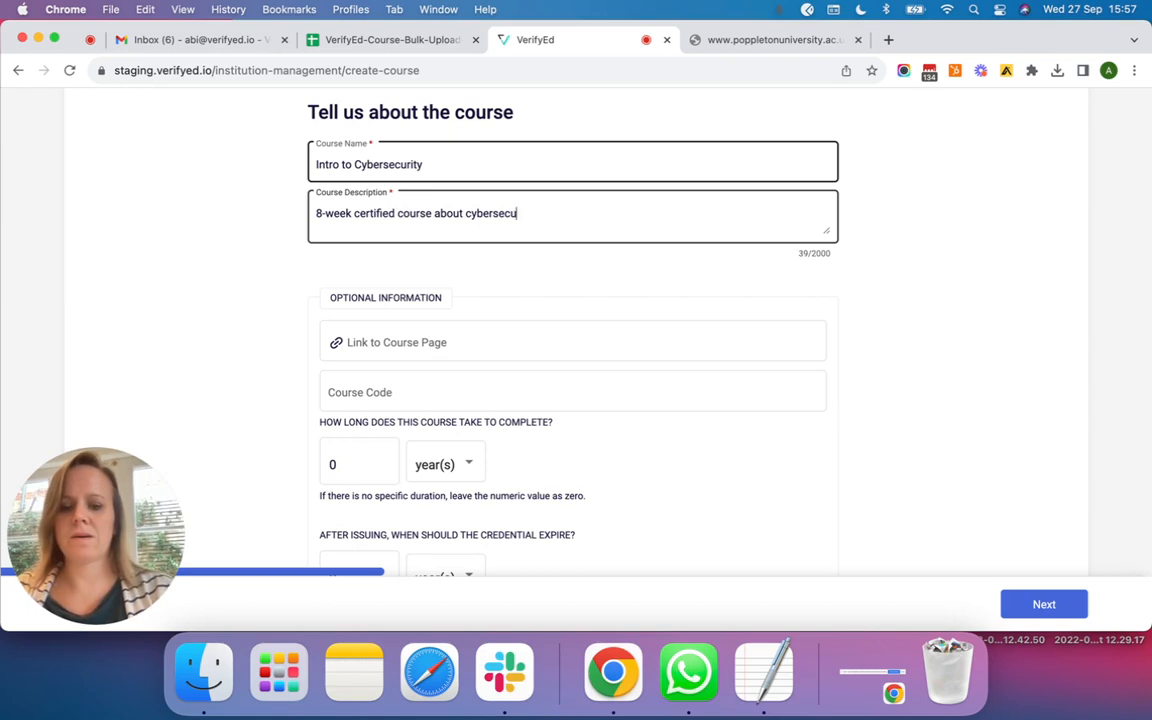
pyautogui.write('rity')
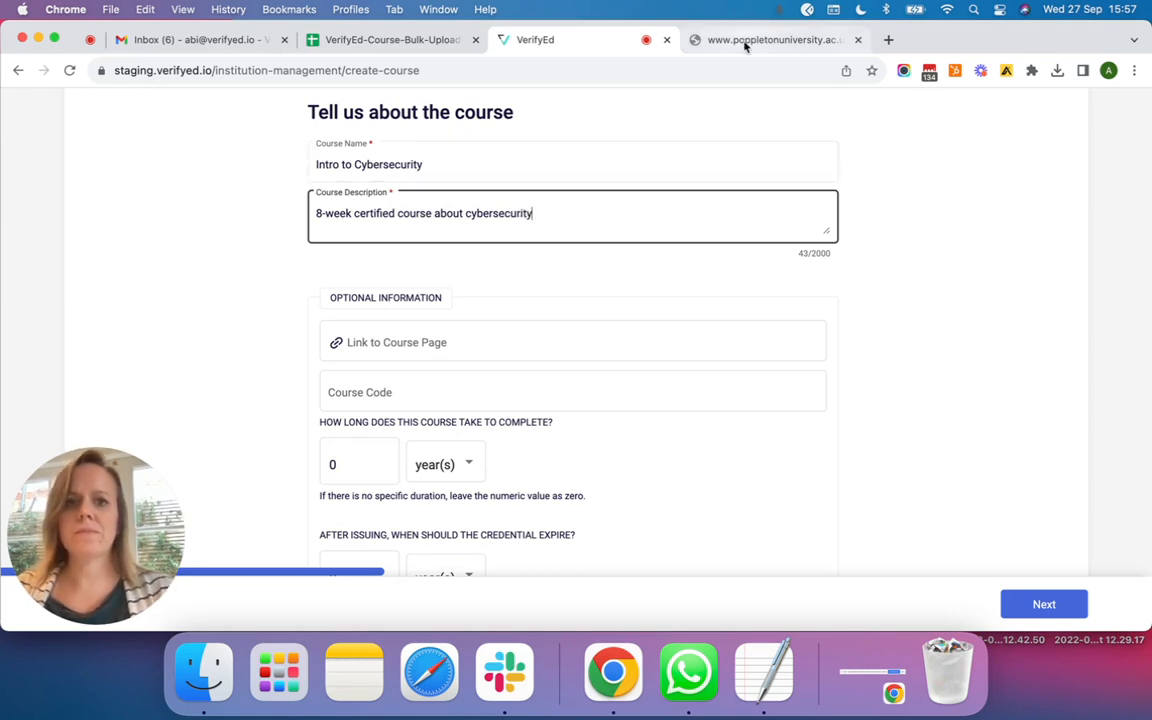
pyautogui.click(745, 46)
pyautogui.click(722, 77)
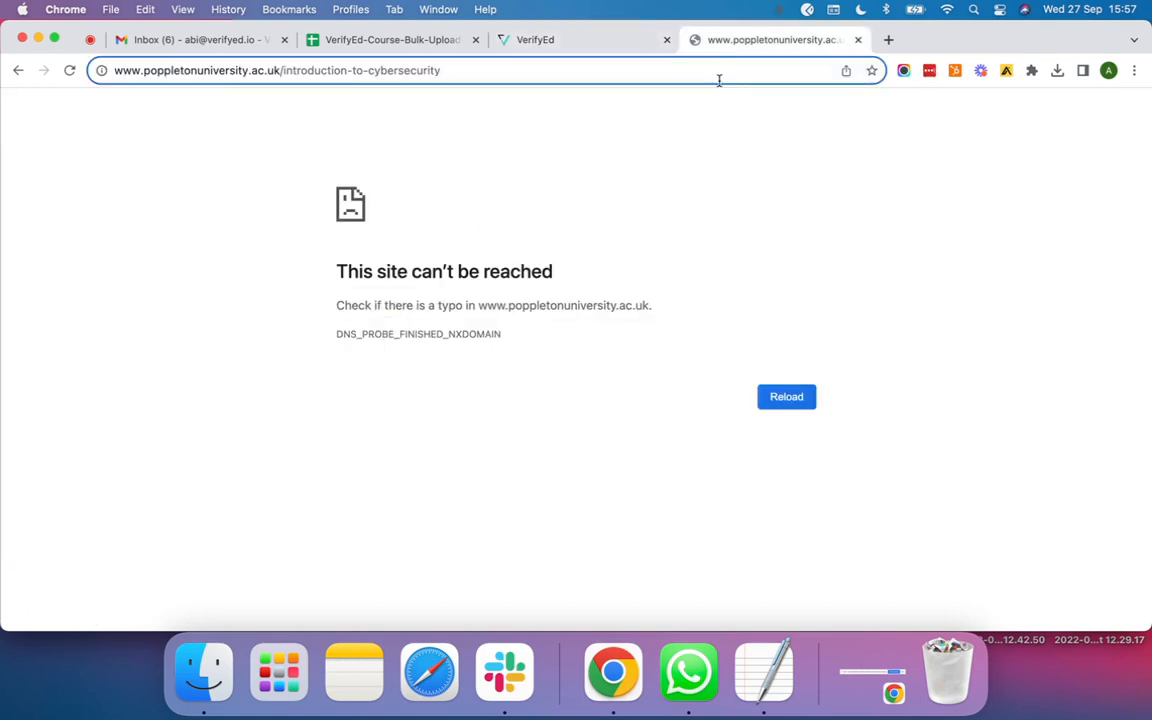
pyautogui.press('super+a')
pyautogui.press('super+c')
pyautogui.click(586, 38)
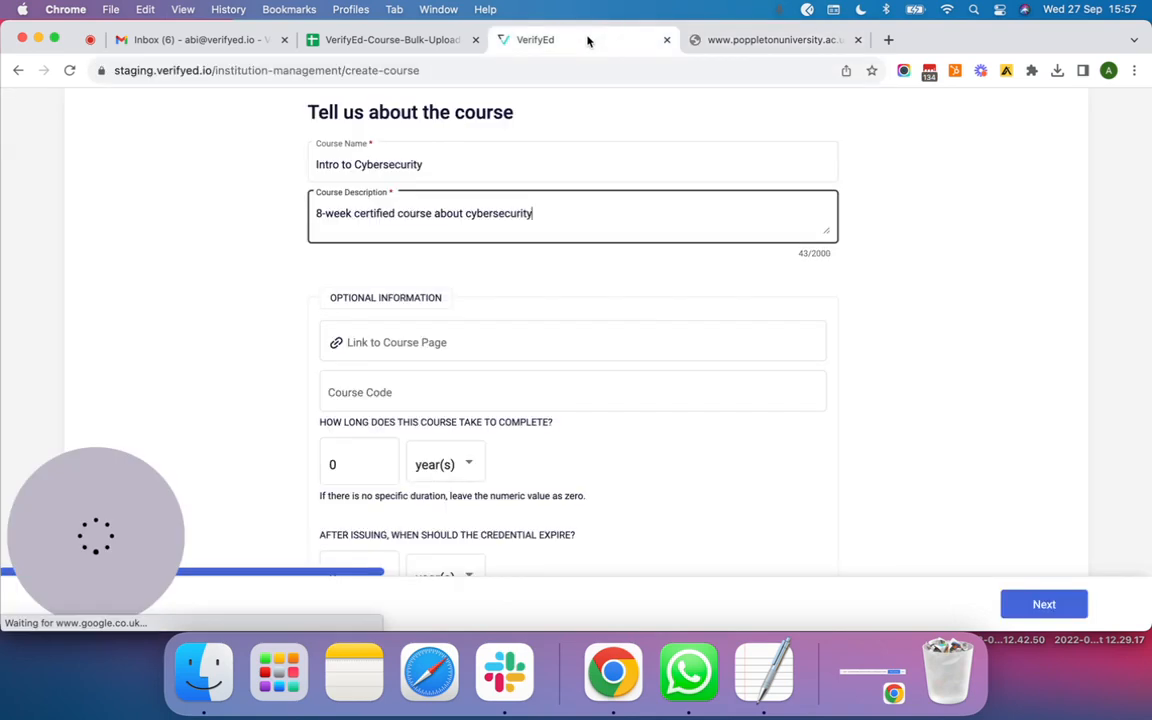
pyautogui.click(440, 340)
pyautogui.press('super+v')
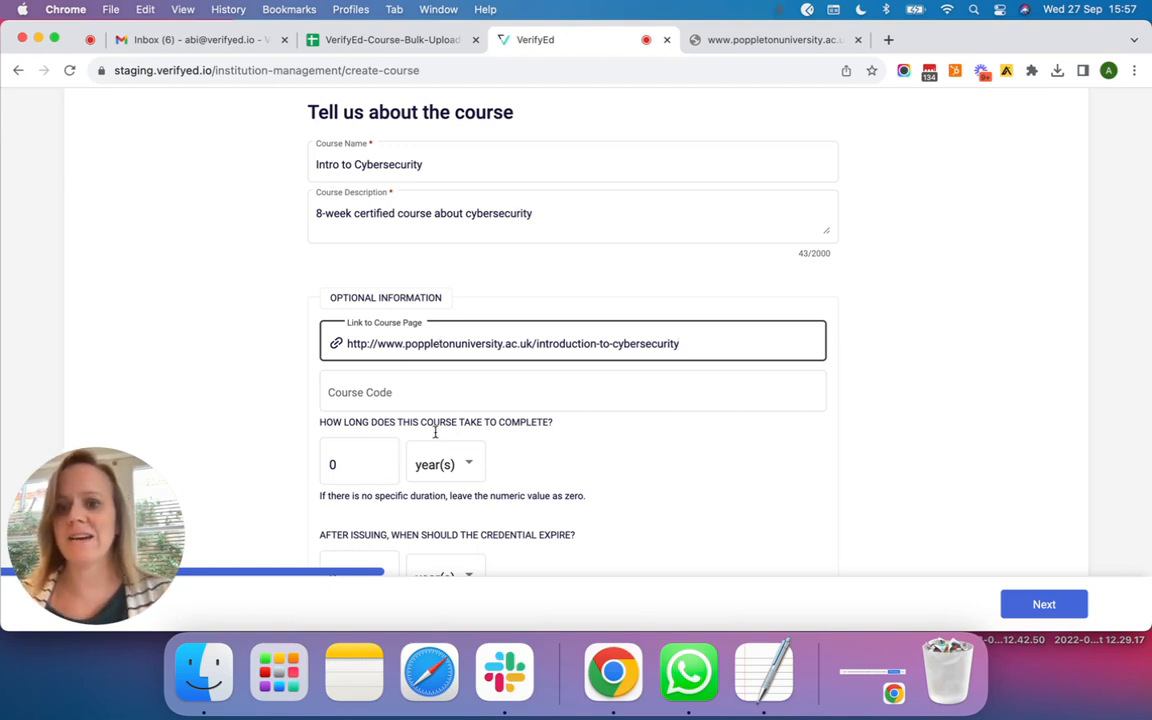
# Enter CYB001 as the course code.
pyautogui.scroll(-1, 536, 396)
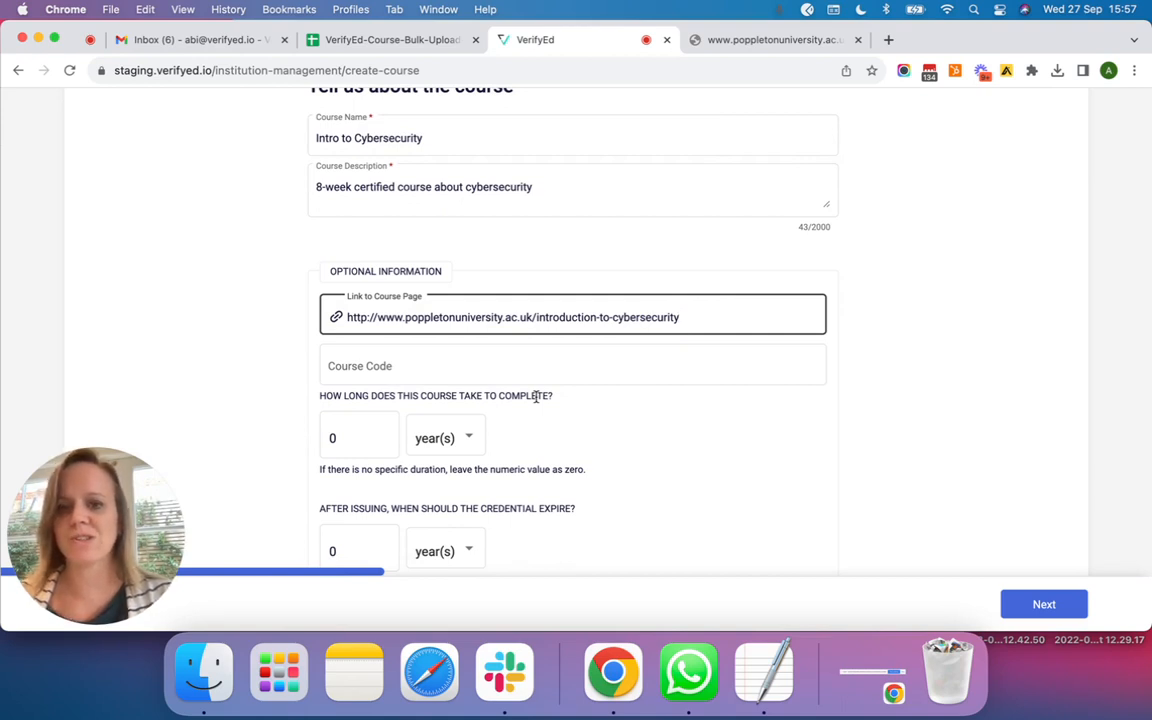
pyautogui.click(530, 381)
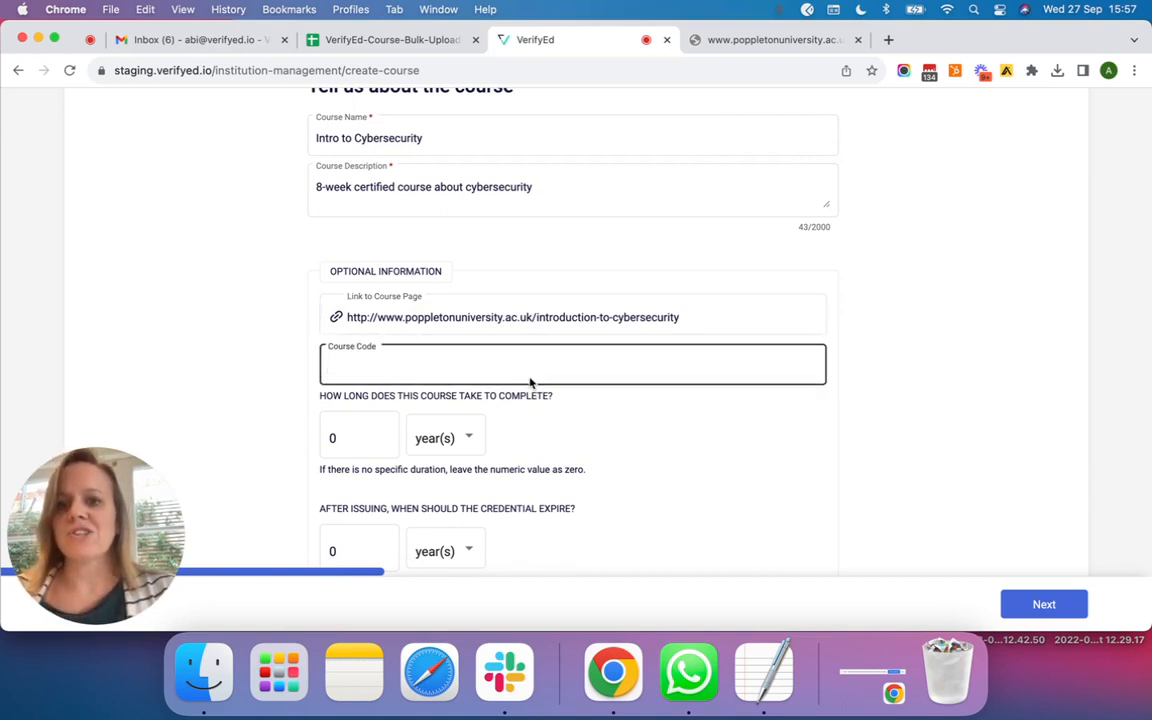
pyautogui.write('CYB001')
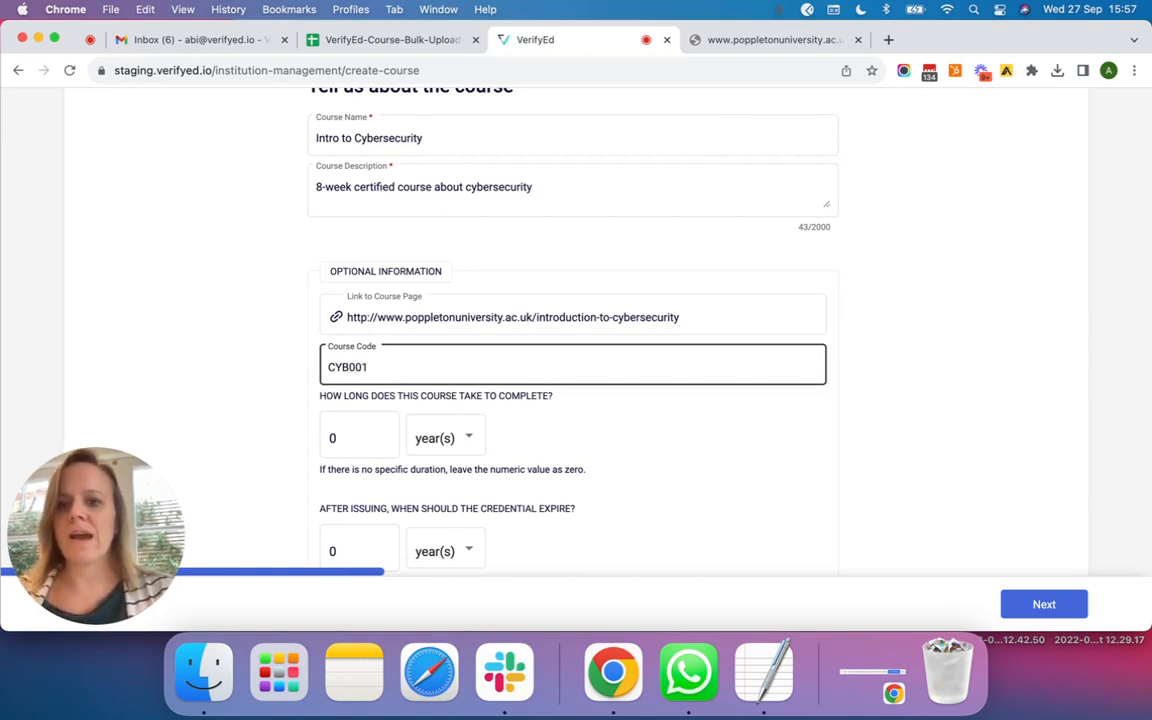
# Set the time the course takes to complete to 8 week(s).
pyautogui.scroll(-3, 581, 432)
pyautogui.click(359, 358)
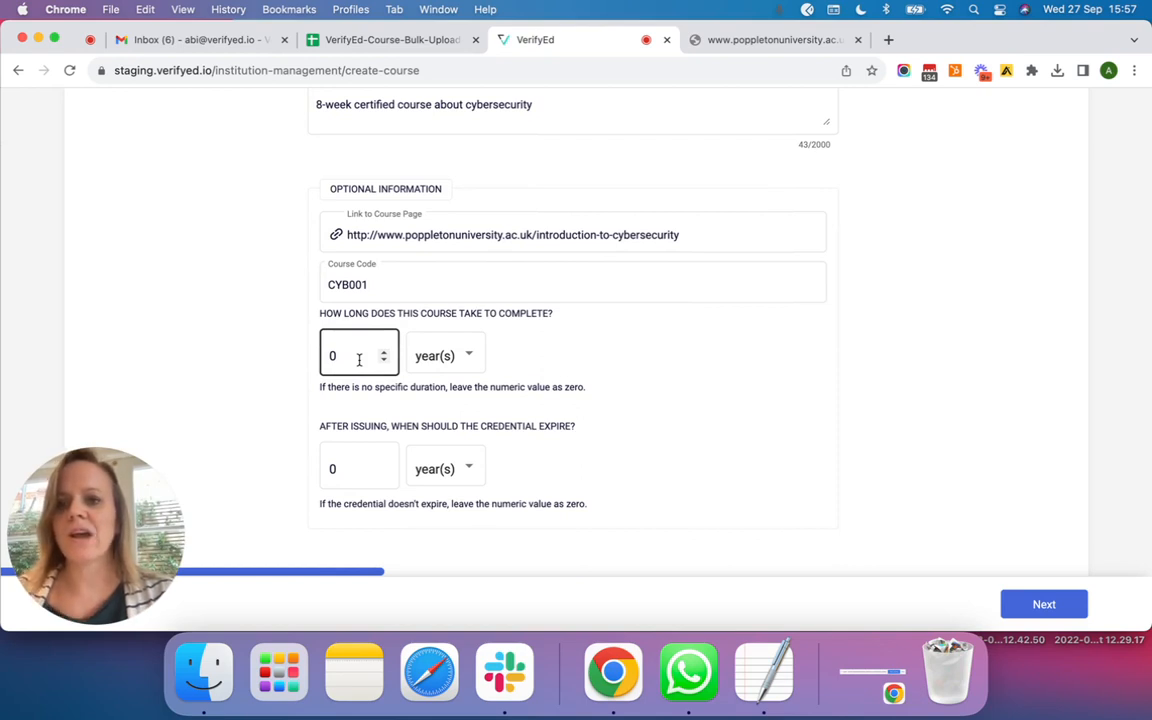
pyautogui.press('BackSpace')
pyautogui.write('8')
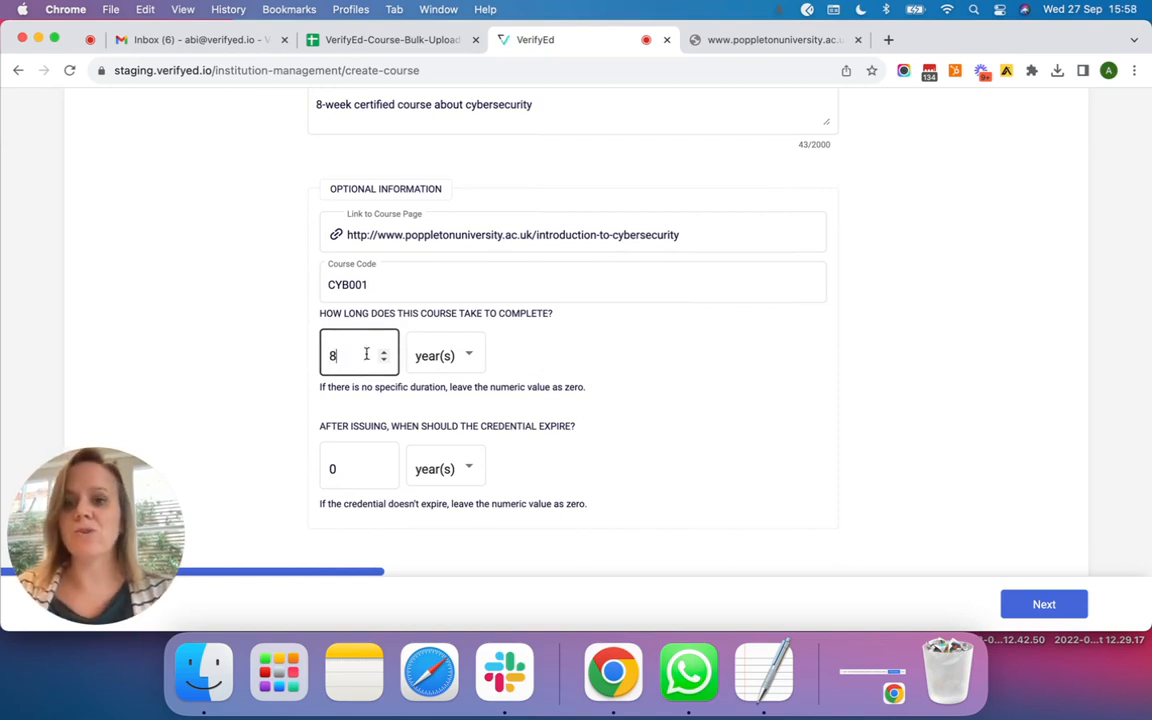
pyautogui.click(422, 358)
pyautogui.click(432, 286)
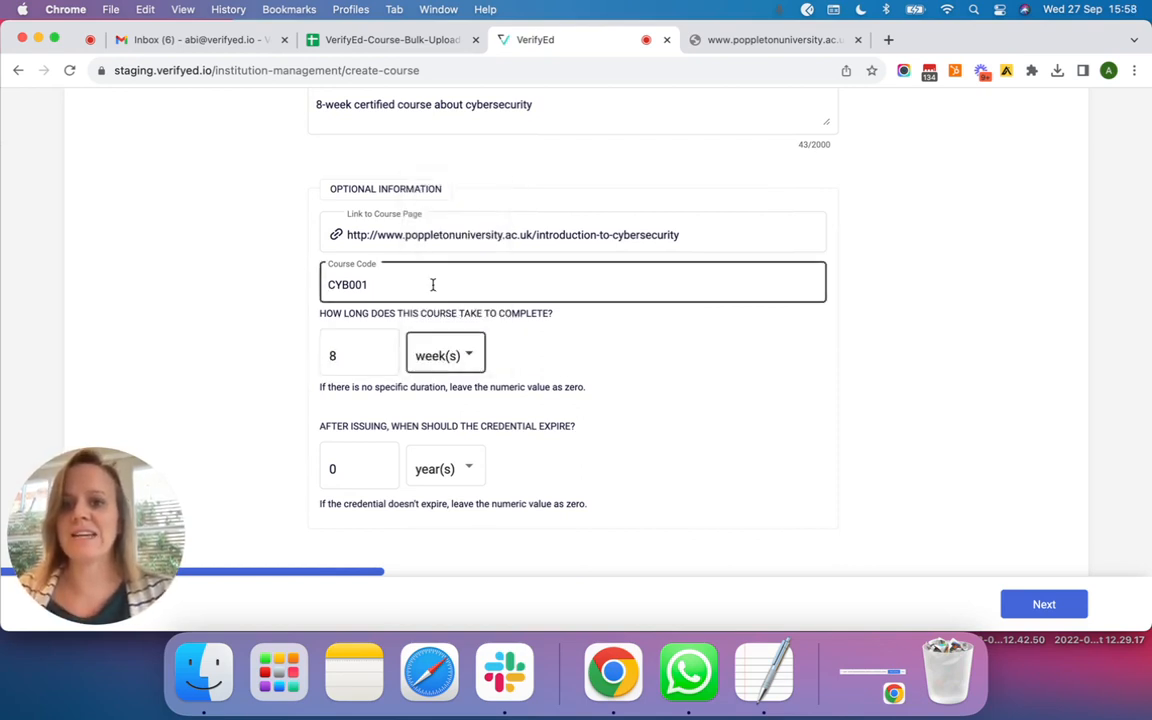
# Check the credential expiry setting and the entered course details, and continue to the skills stage.
pyautogui.scroll(-2, 591, 396)
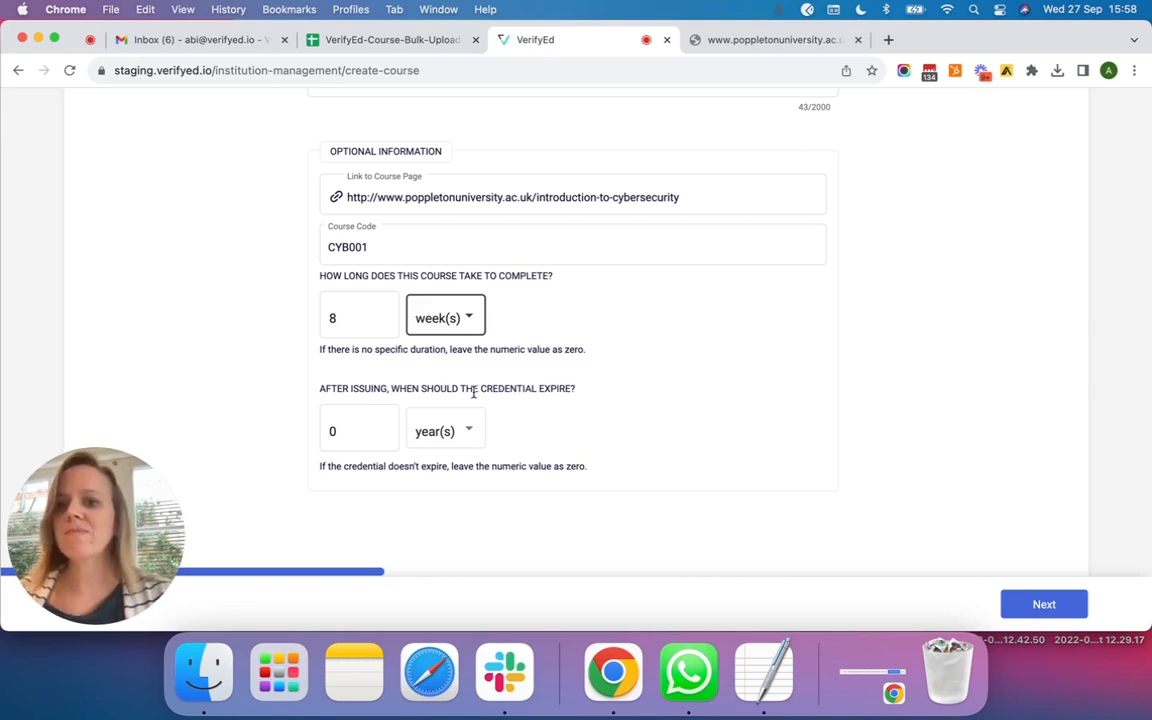
pyautogui.click(338, 432)
pyautogui.click(697, 495)
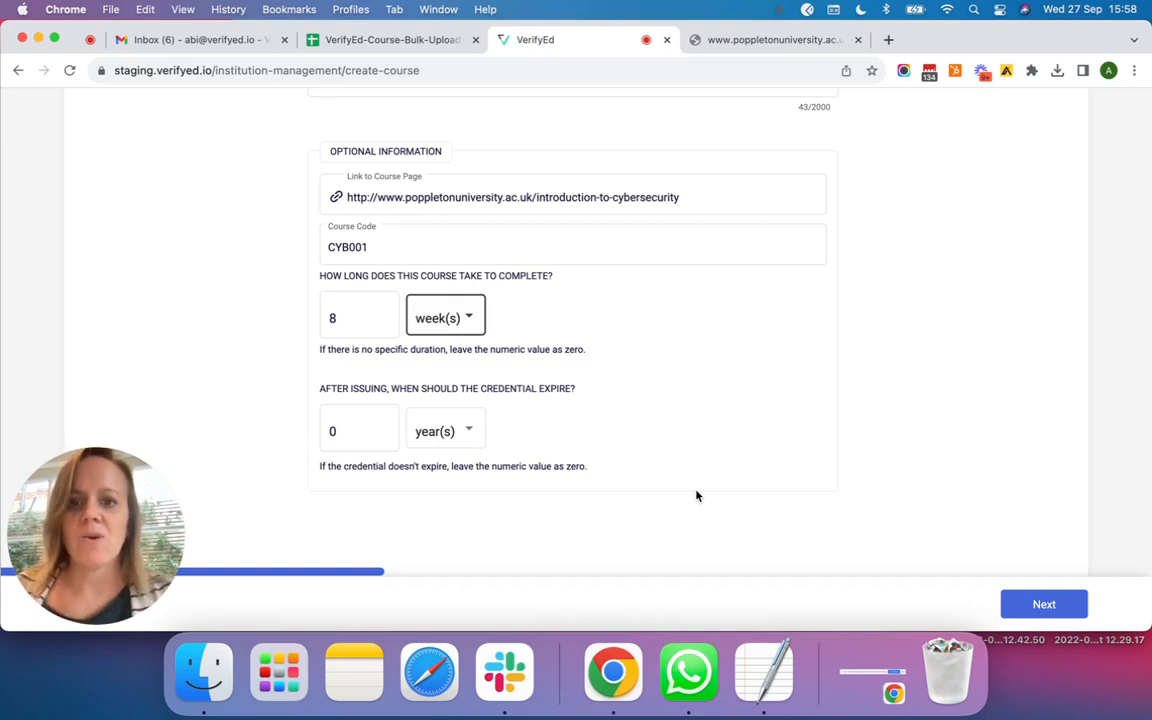
pyautogui.scroll(3, 697, 495)
pyautogui.scroll(-2, 697, 495)
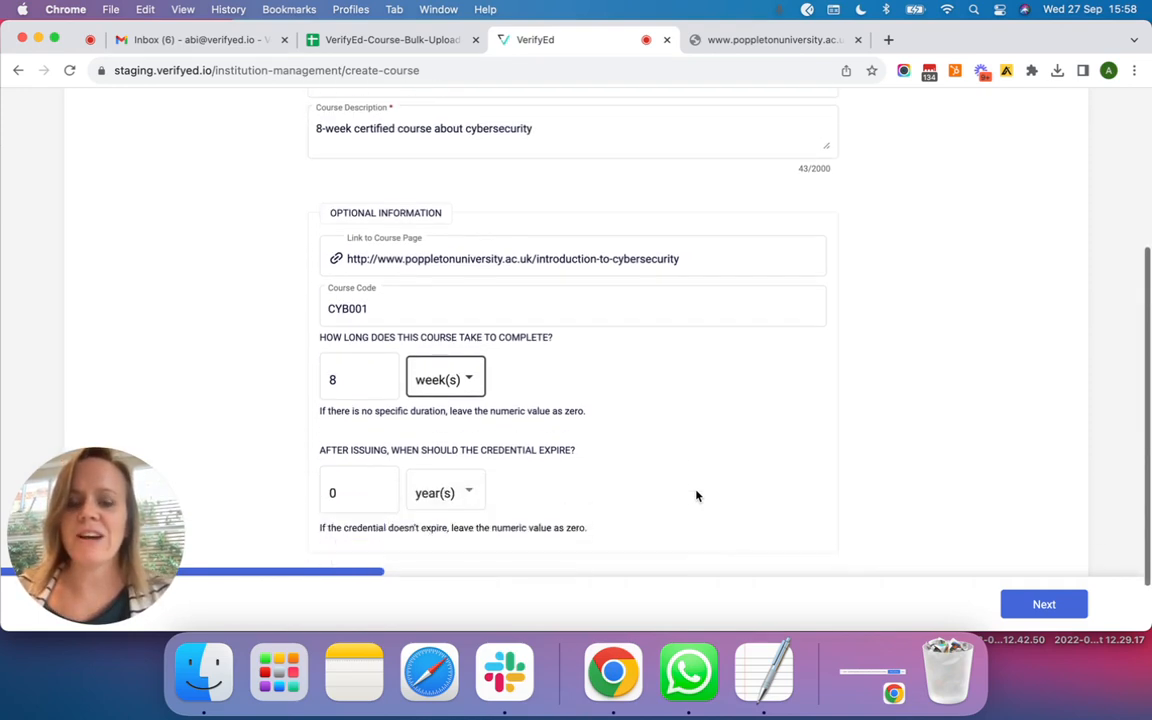
pyautogui.click(1068, 606)
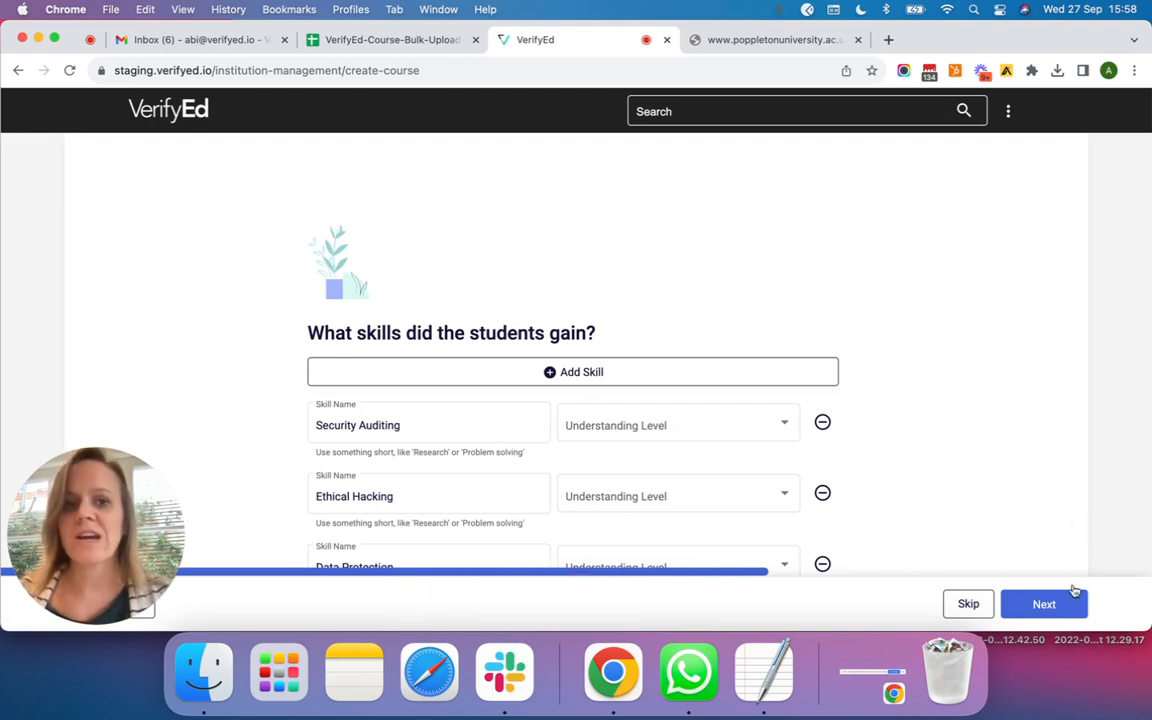
# Remove Risk Assessment, Incident Response and Network Security from the suggested skills.
pyautogui.scroll(-4, 1069, 502)
pyautogui.scroll(-2, 1069, 502)
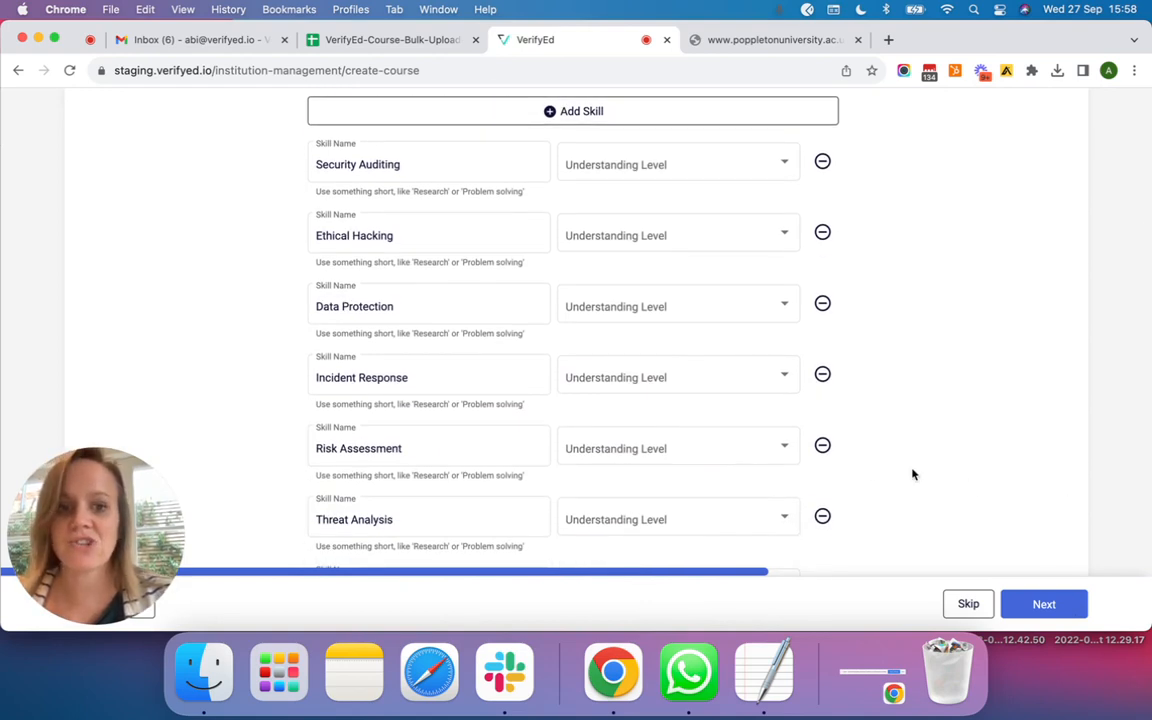
pyautogui.click(822, 445)
pyautogui.click(822, 374)
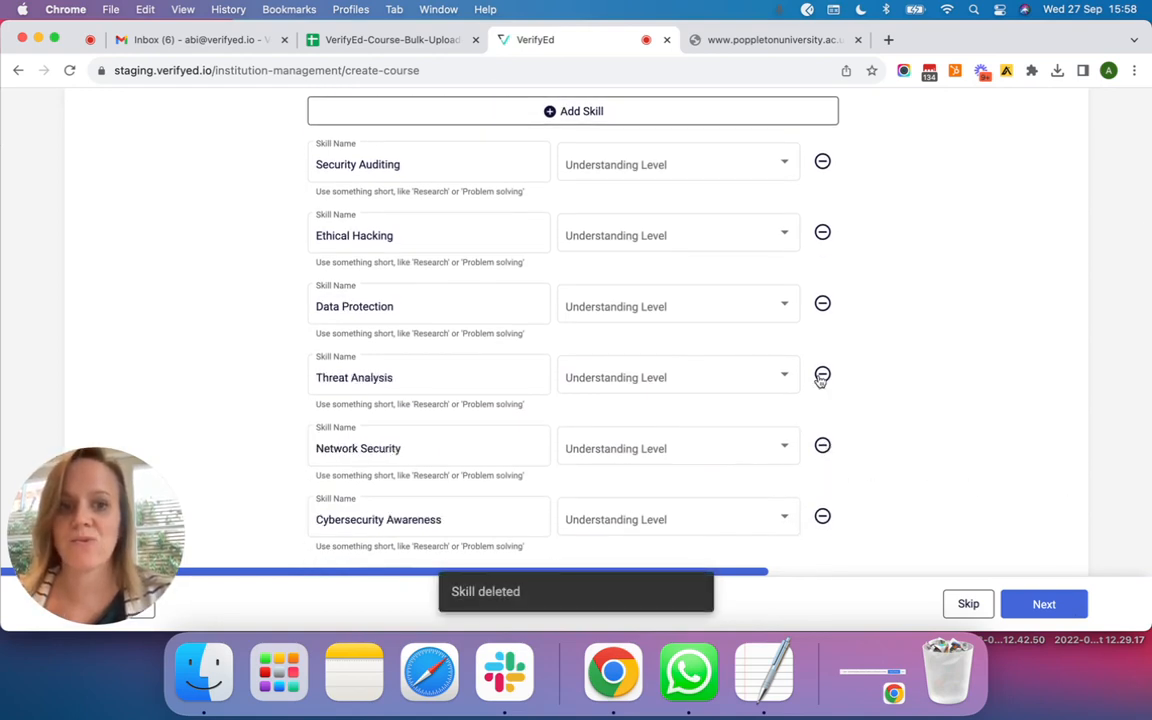
pyautogui.click(822, 445)
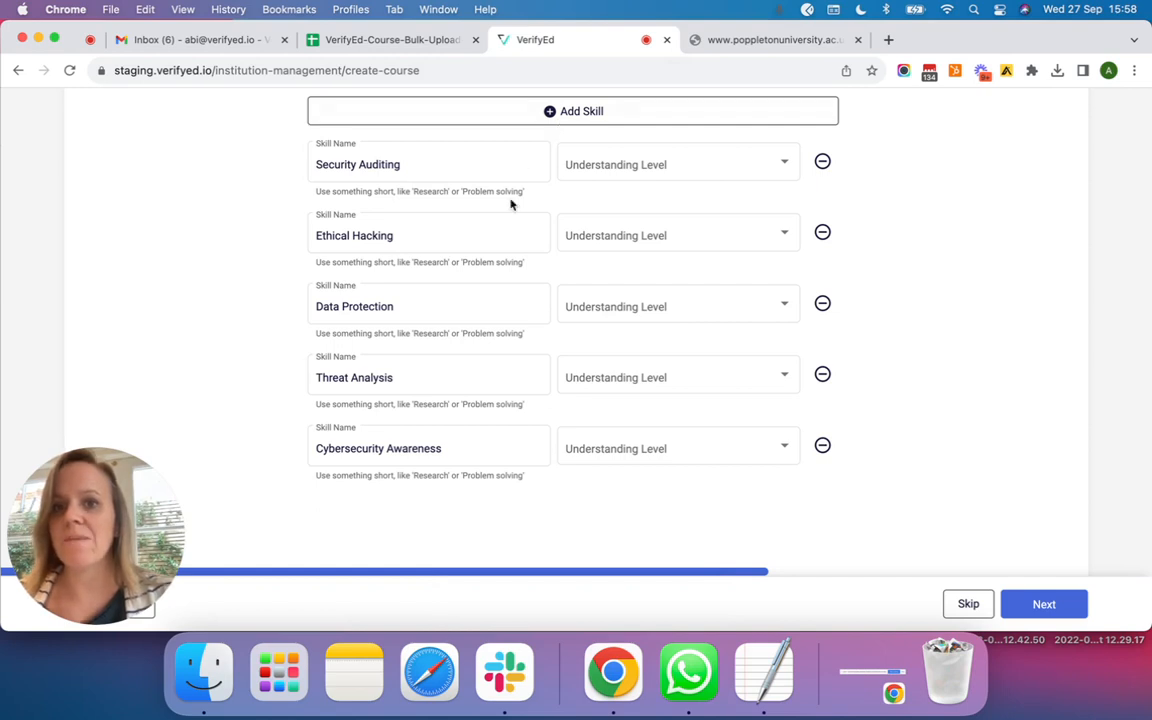
# Add a new skill named "Communication" to the course's skills list.
pyautogui.click(542, 114)
pyautogui.click(485, 162)
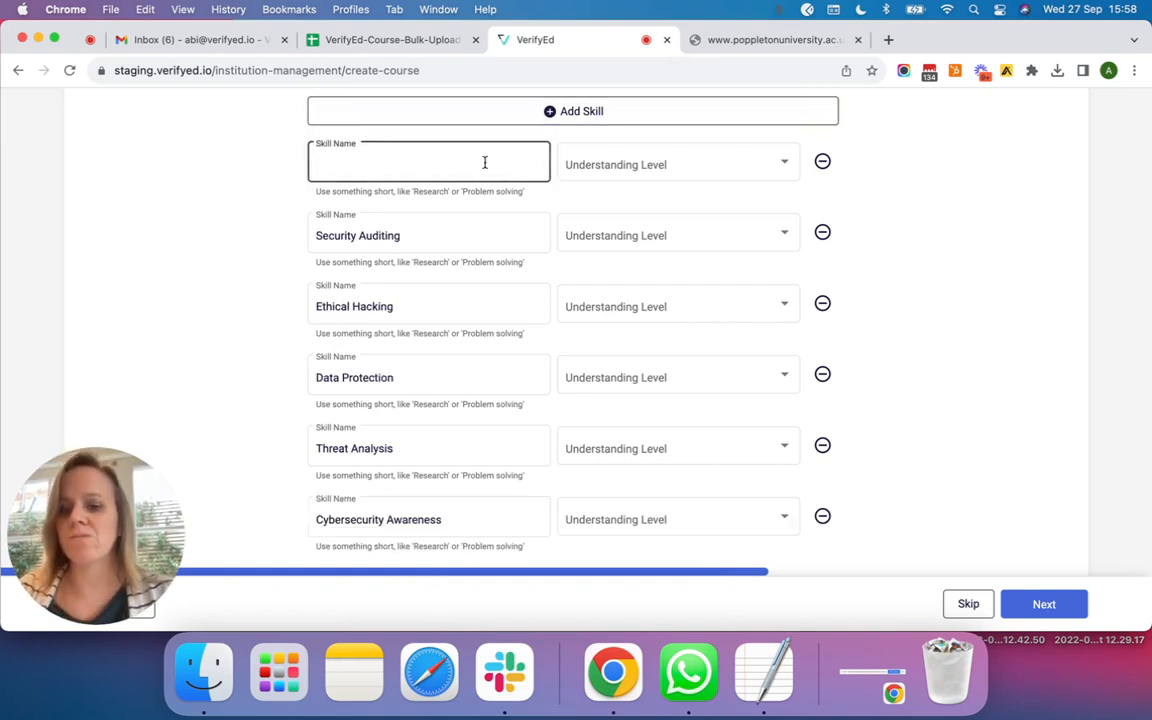
pyautogui.write('Co')
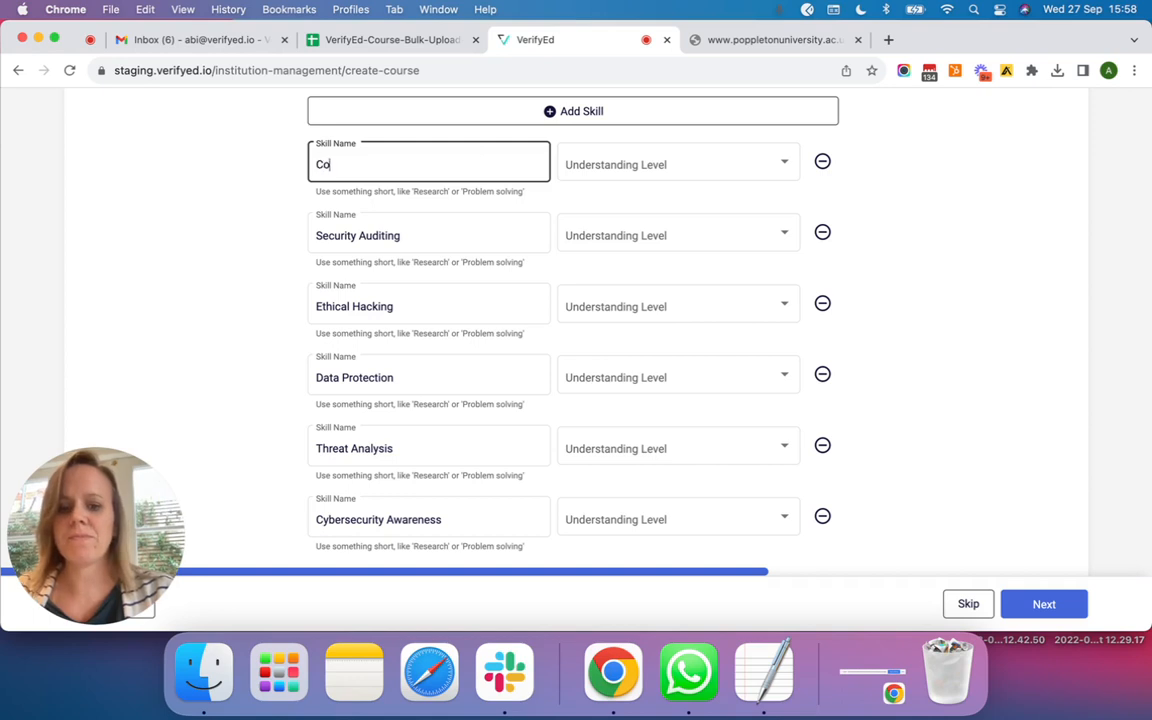
pyautogui.write('mmunication')
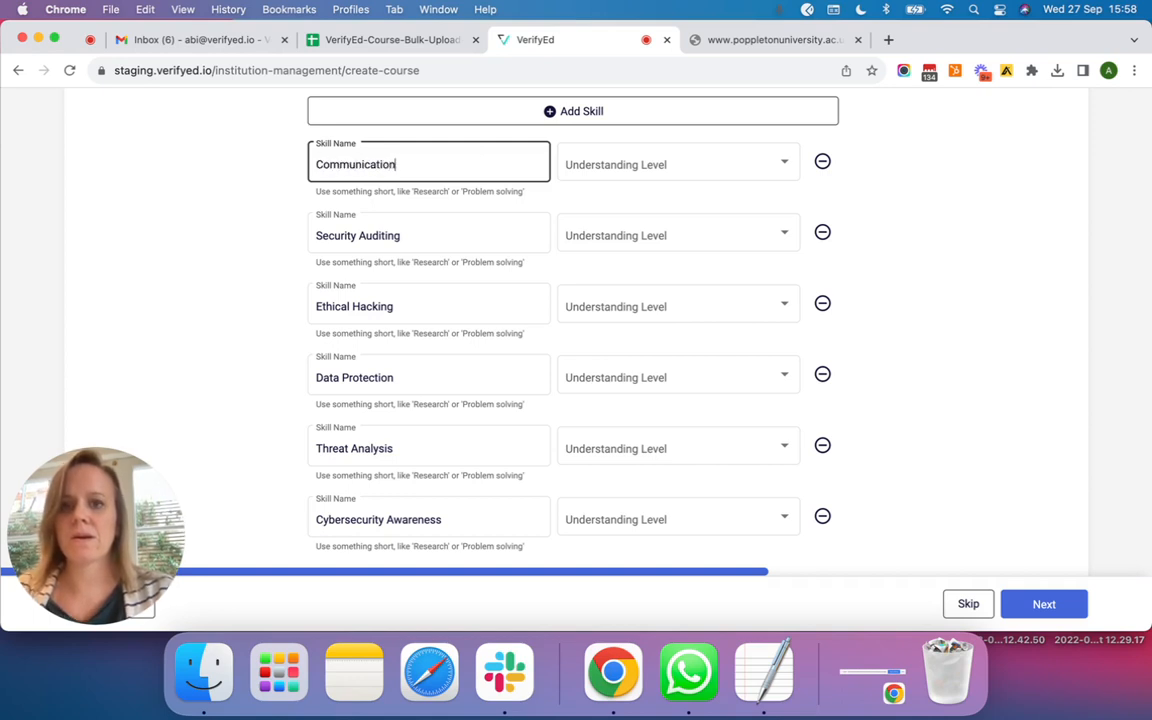
# Set the understanding level of Communication to "1 - Exposed to the concept" and of Security Auditing to "2 - Briefly practiced the skill".
pyautogui.click(622, 170)
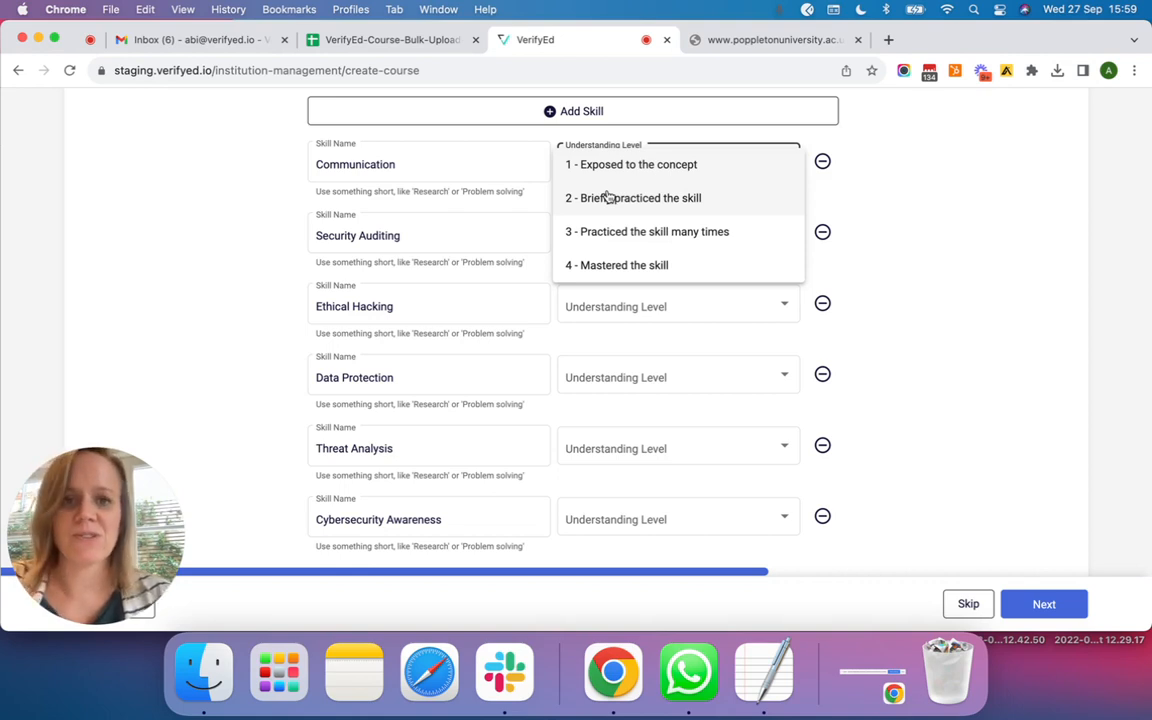
pyautogui.click(739, 184)
pyautogui.click(699, 232)
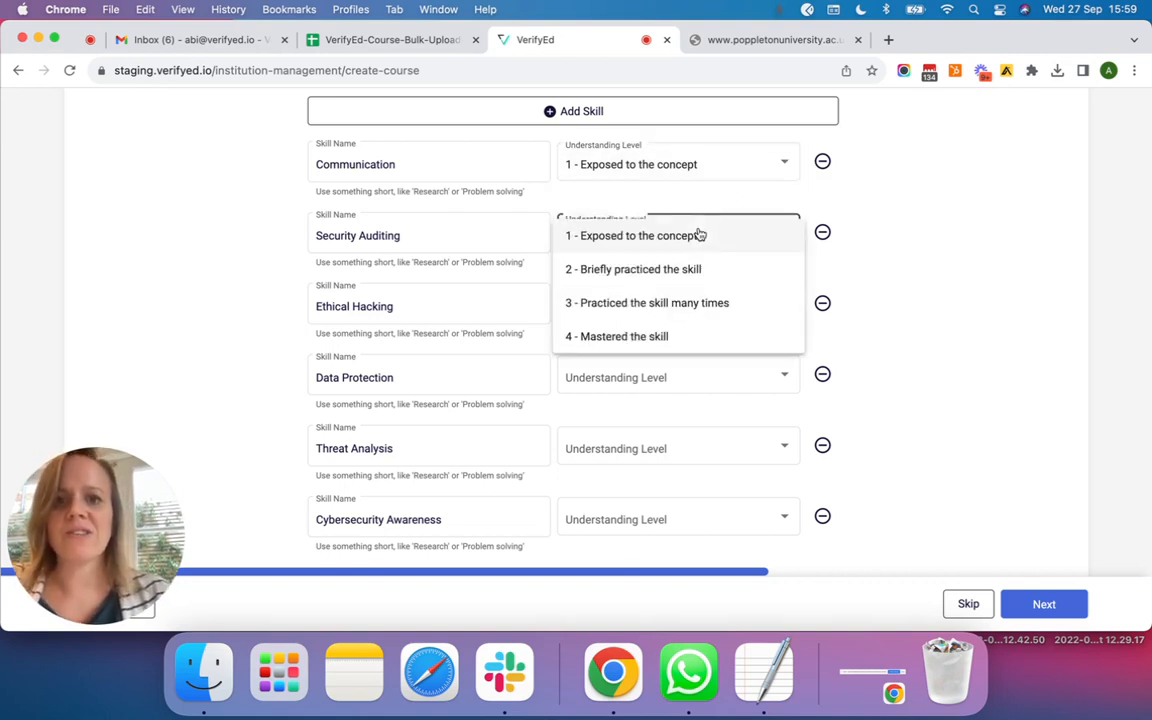
pyautogui.click(679, 274)
# Set Ethical Hacking to "1 - Exposed to the concept", and Data Protection and Threat Analysis to "2 - Briefly practiced the skill".
pyautogui.click(675, 304)
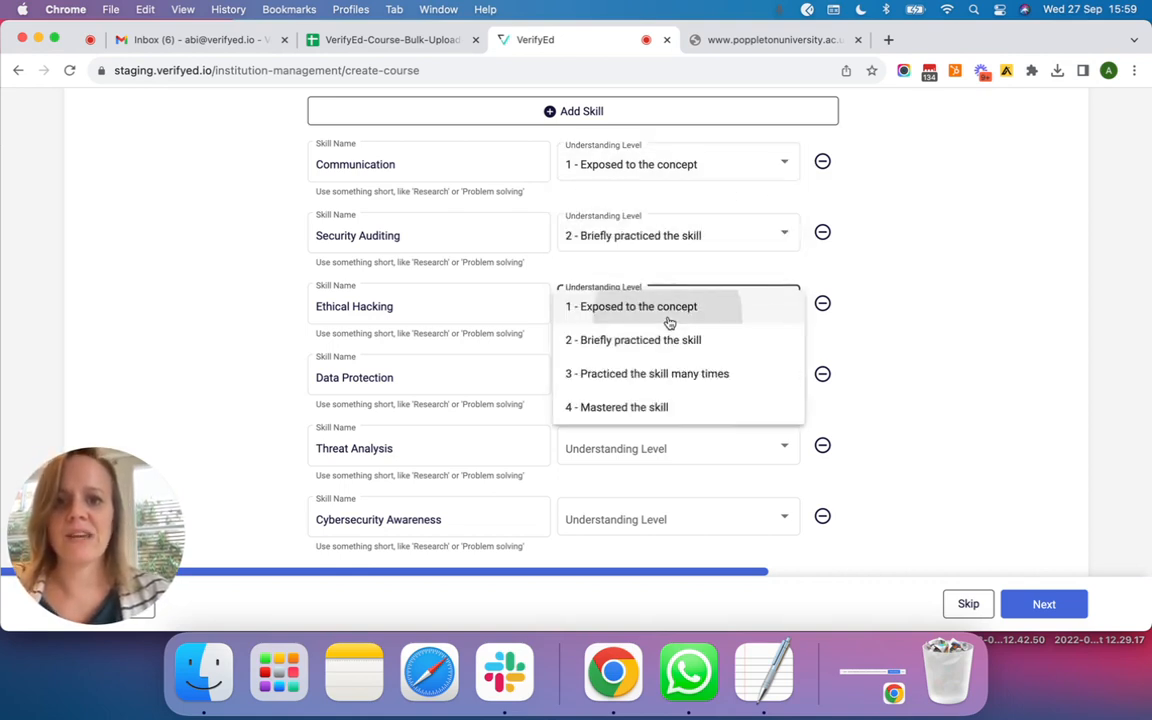
pyautogui.click(672, 312)
pyautogui.click(656, 380)
pyautogui.click(648, 412)
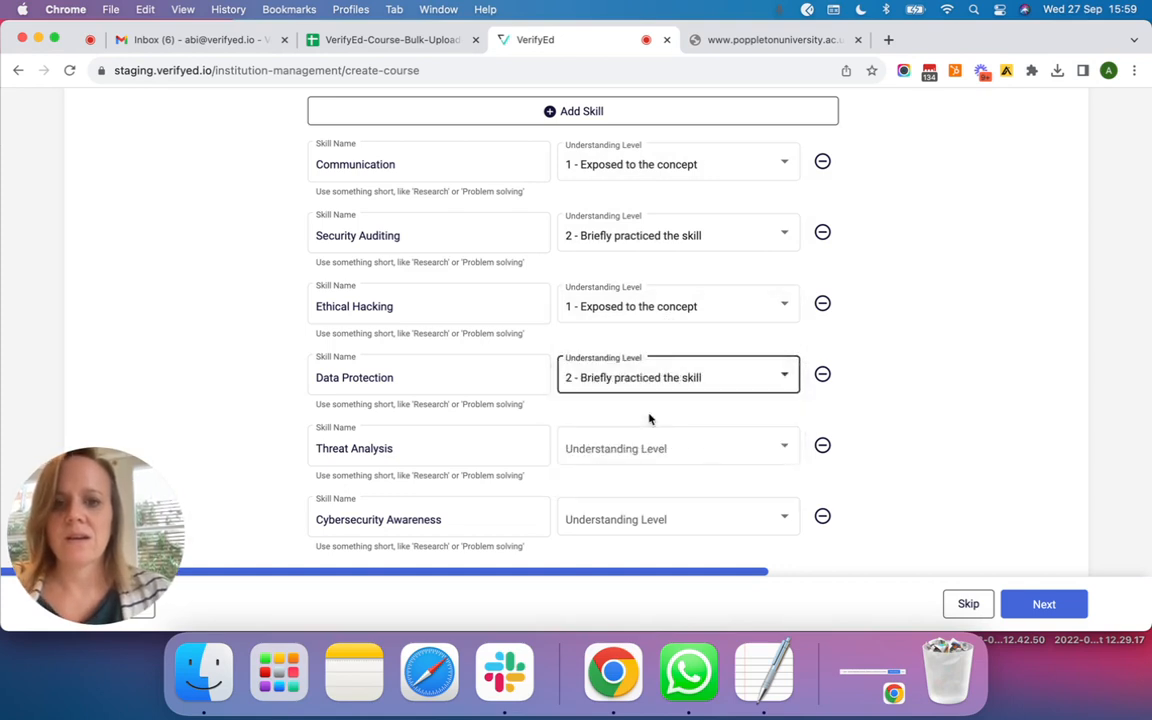
pyautogui.click(648, 442)
pyautogui.click(641, 481)
# Remove Cybersecurity Awareness from the course's skills and check the remaining list.
pyautogui.scroll(-1, 740, 480)
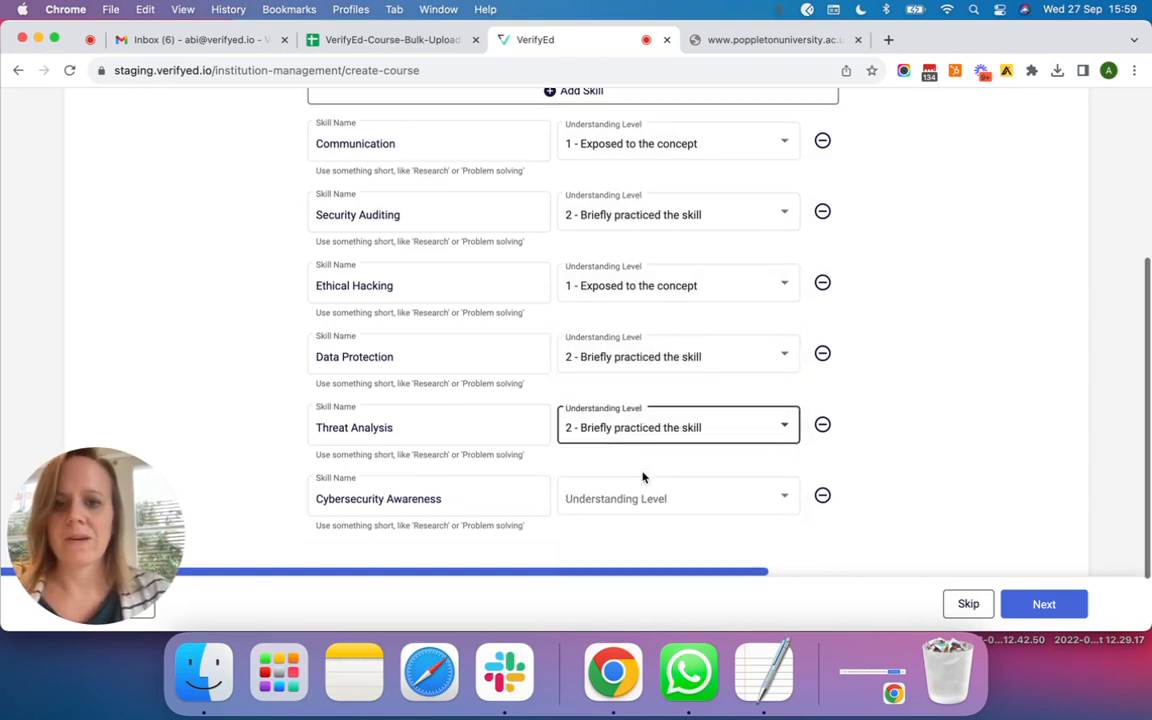
pyautogui.click(819, 485)
pyautogui.scroll(2, 819, 489)
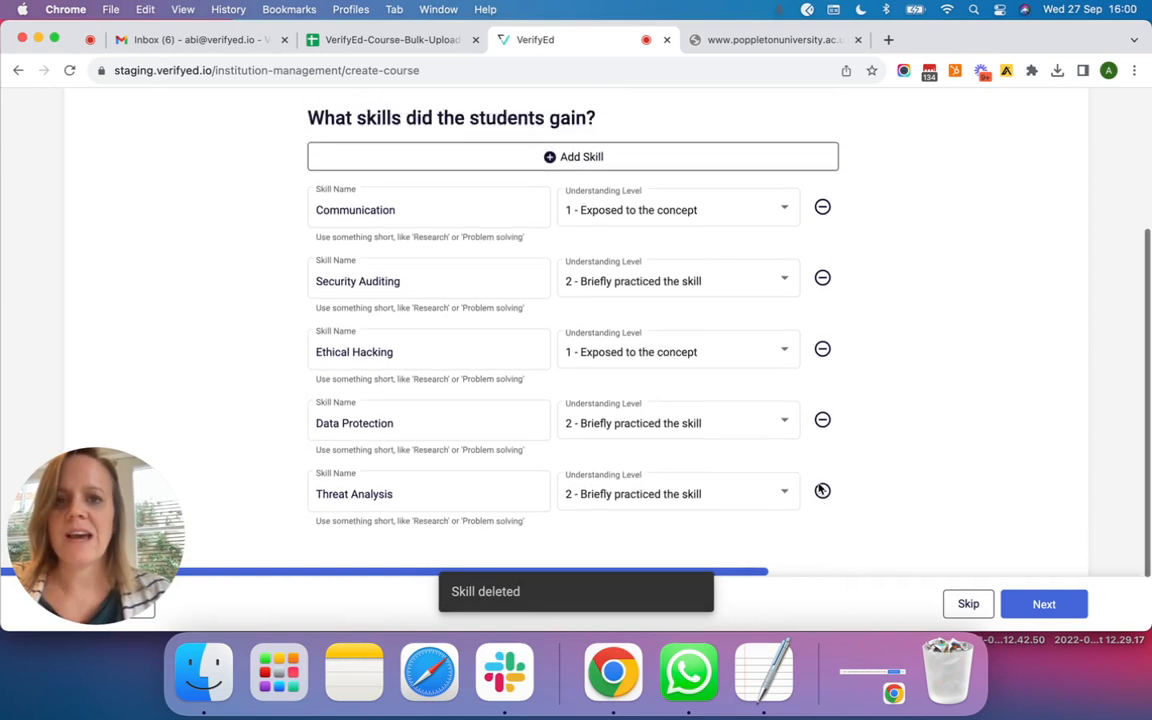
pyautogui.scroll(-1, 820, 489)
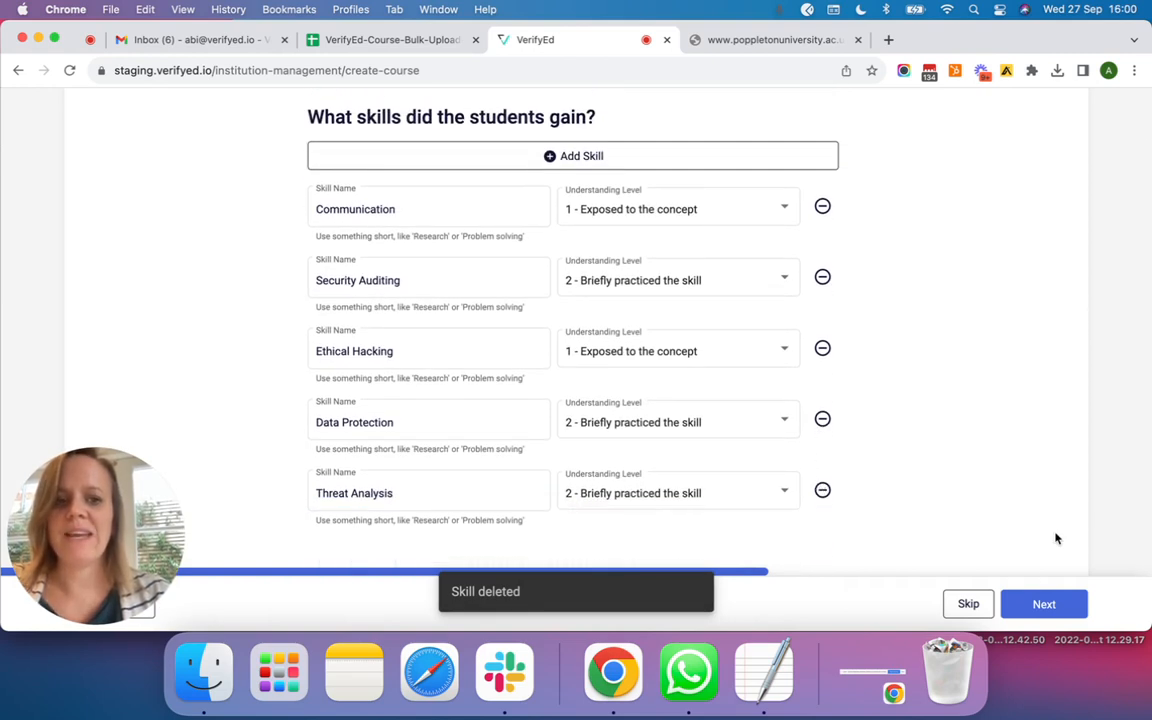
# Finish and save the course without additional course information, and return to the dashboard.
pyautogui.click(1036, 610)
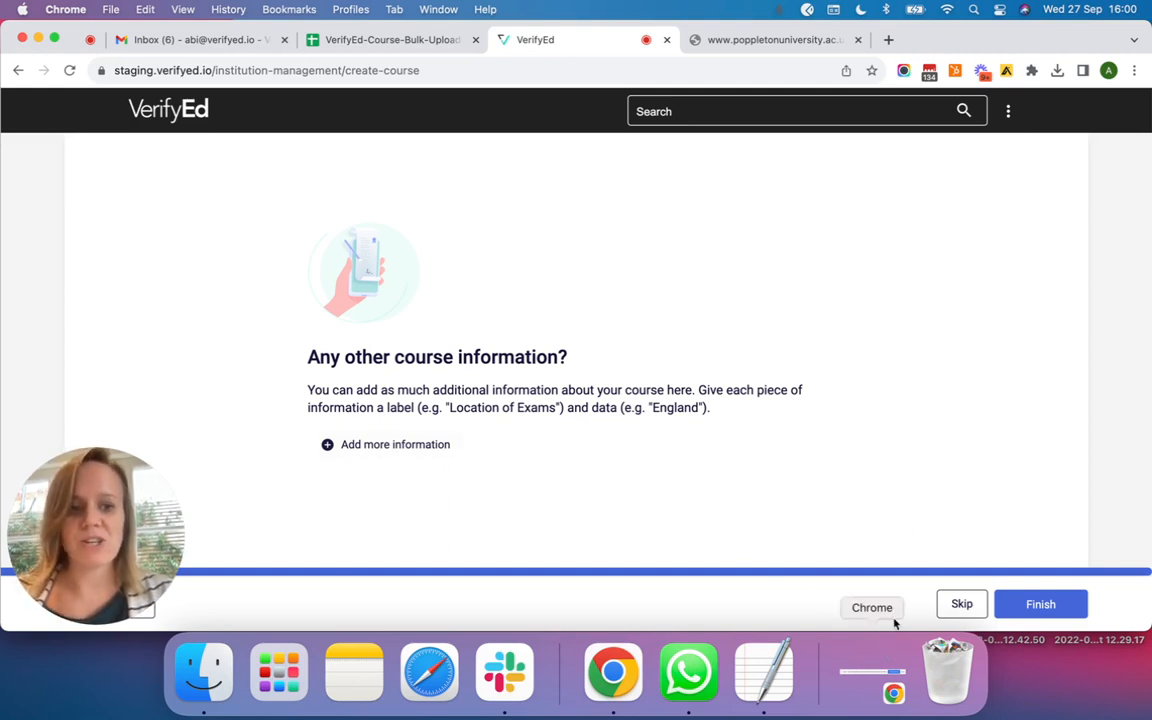
pyautogui.click(1040, 604)
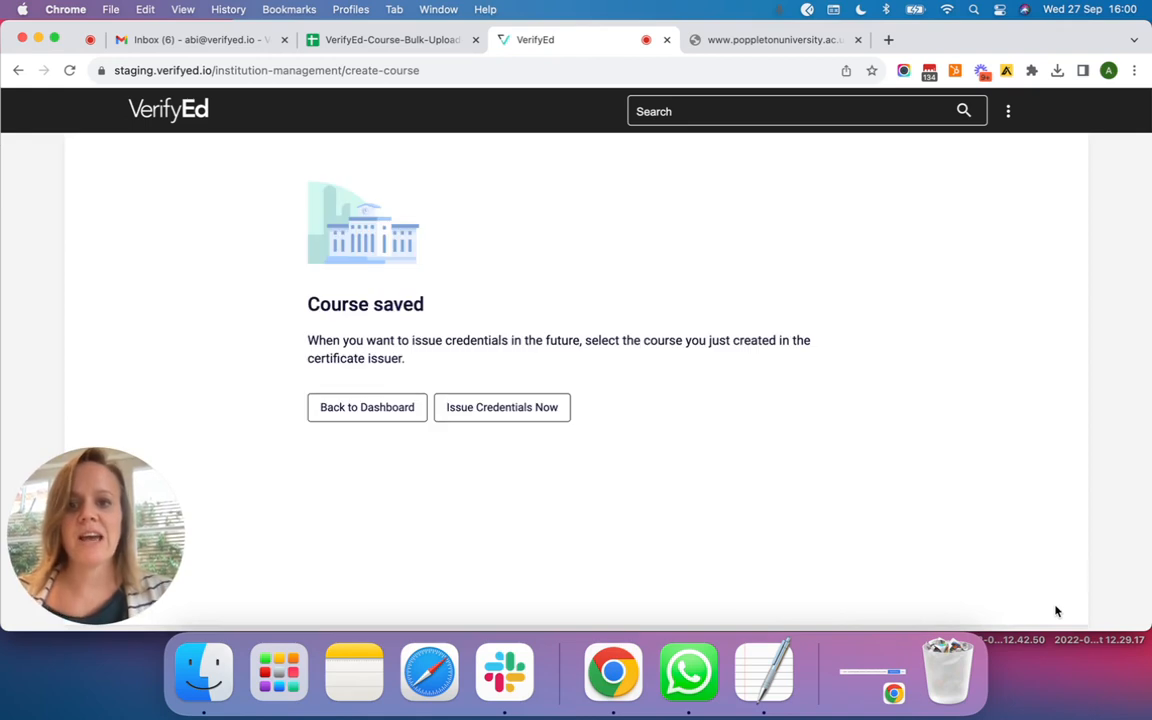
pyautogui.click(364, 407)
# Open the courses overview and check the Intro to Cybersecurity entry in the course list.
pyautogui.click(329, 222)
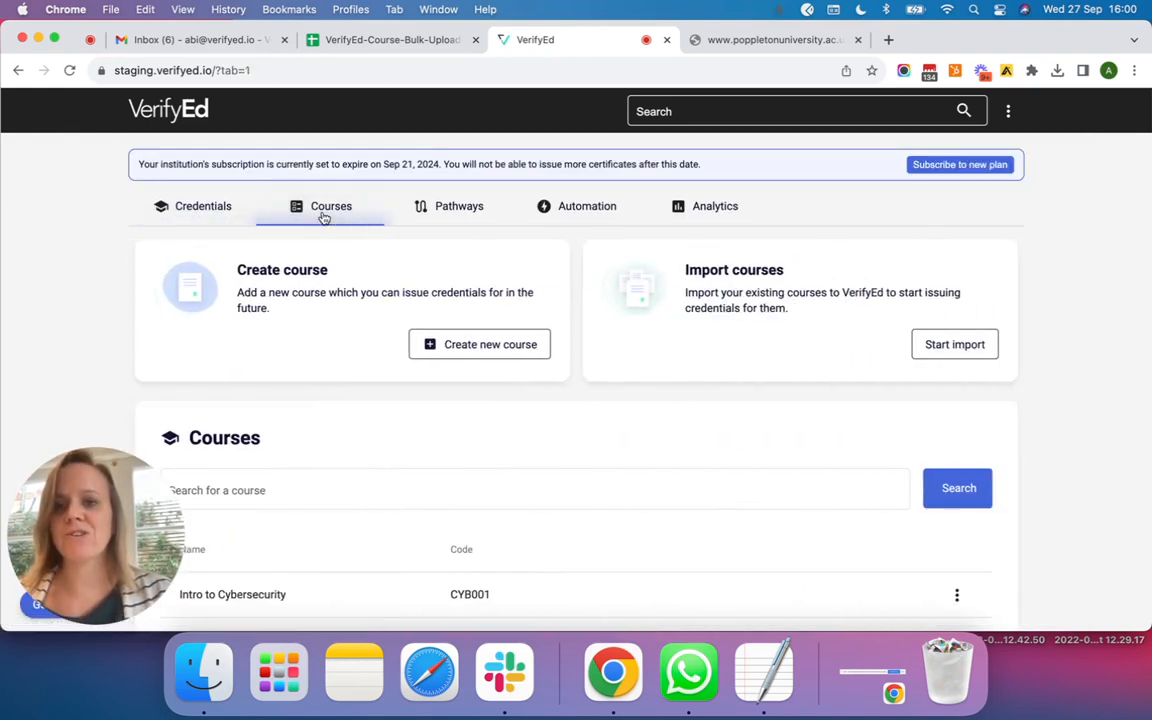
pyautogui.scroll(-2, 352, 525)
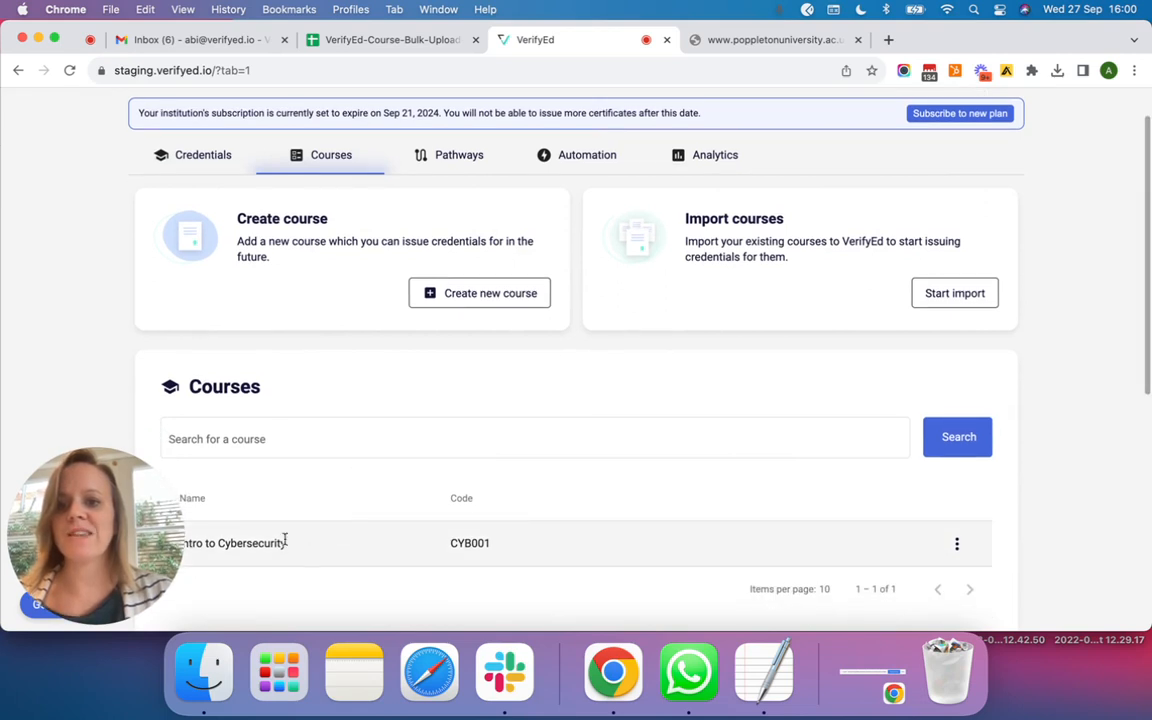
pyautogui.scroll(-1, 285, 545)
pyautogui.scroll(-2, 289, 554)
pyautogui.scroll(1, 288, 553)
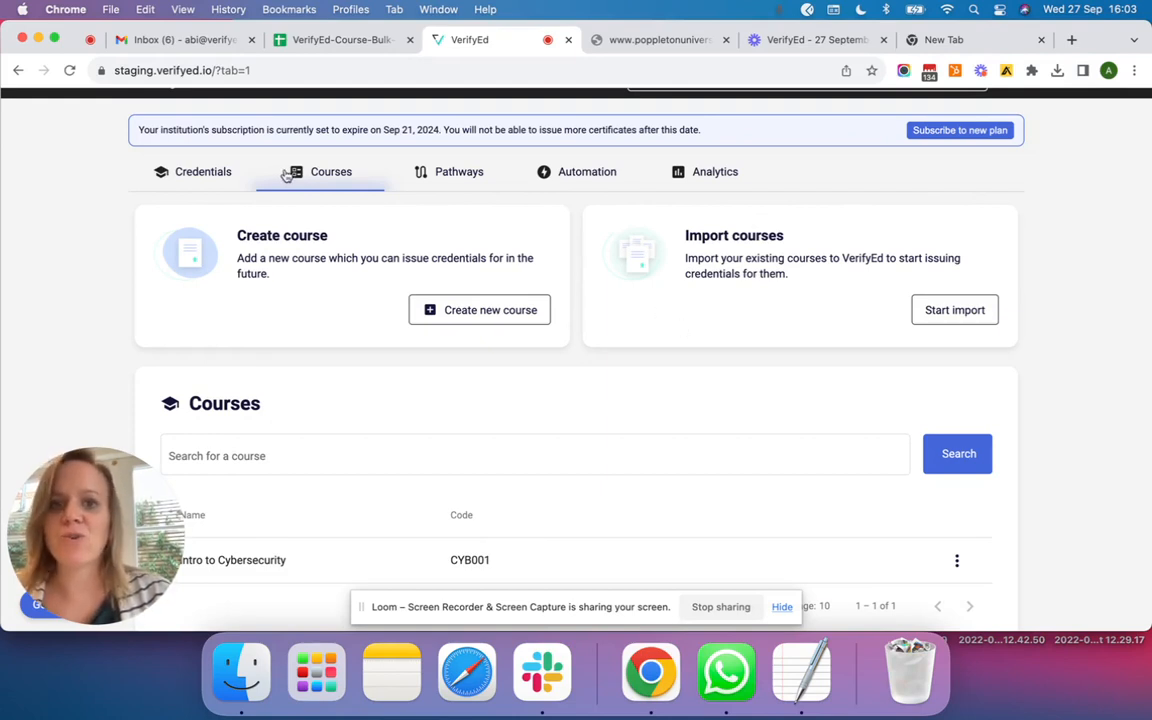
# Start a course import and locate the VerifyEd-Course-Bulk-Upload-Template CSV file in Finder's Downloads folder.
pyautogui.click(955, 311)
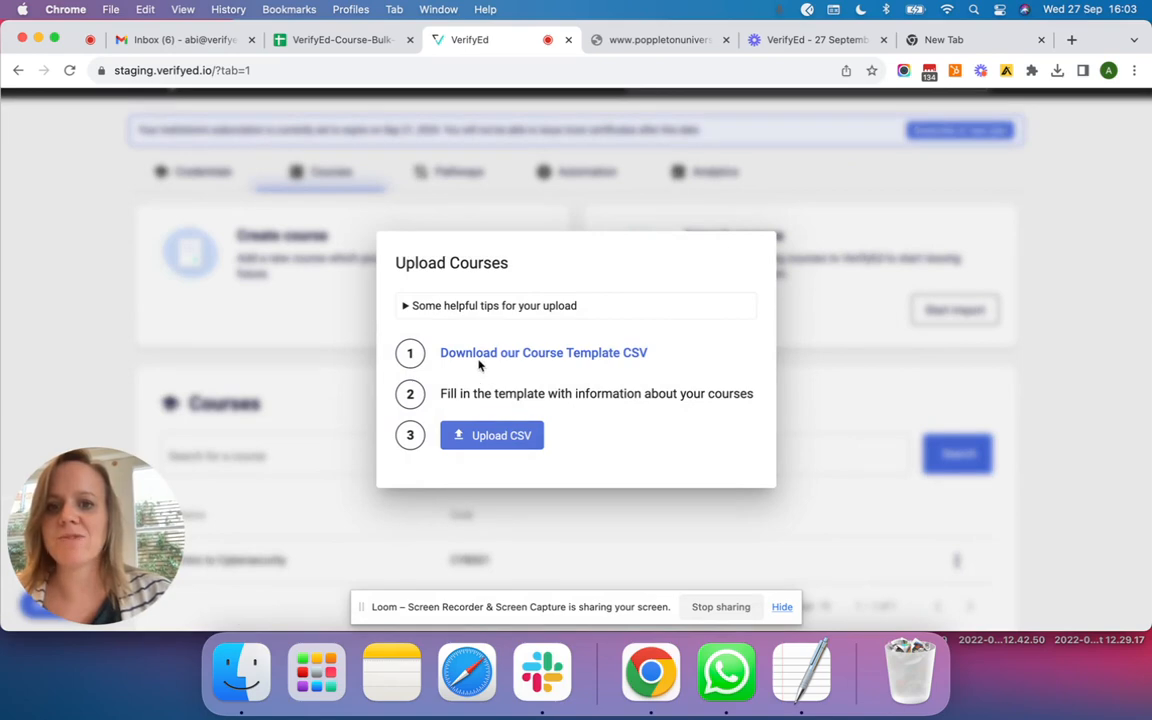
pyautogui.click(241, 668)
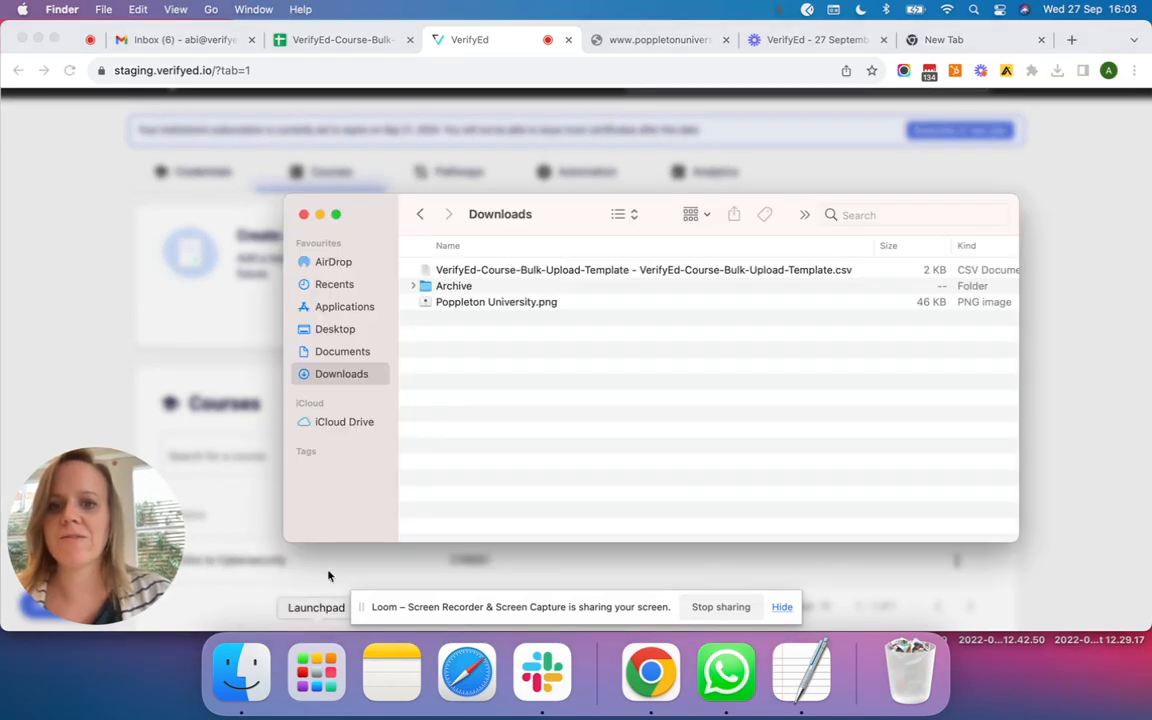
pyautogui.click(462, 271)
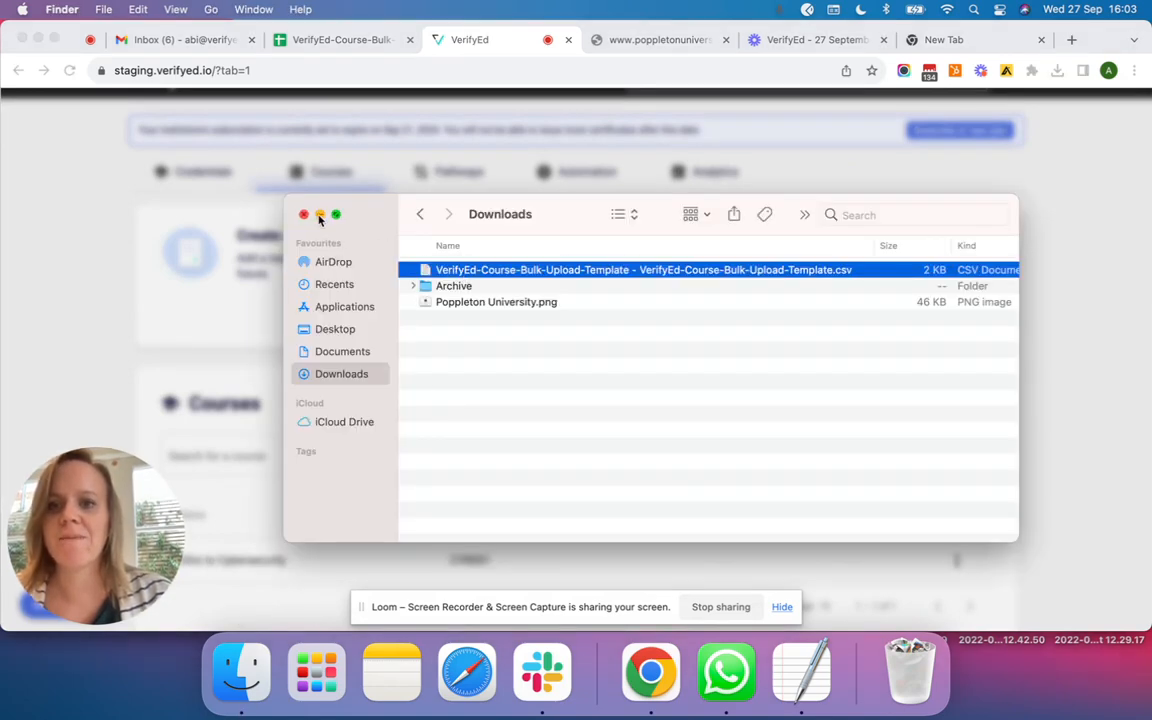
pyautogui.click(319, 214)
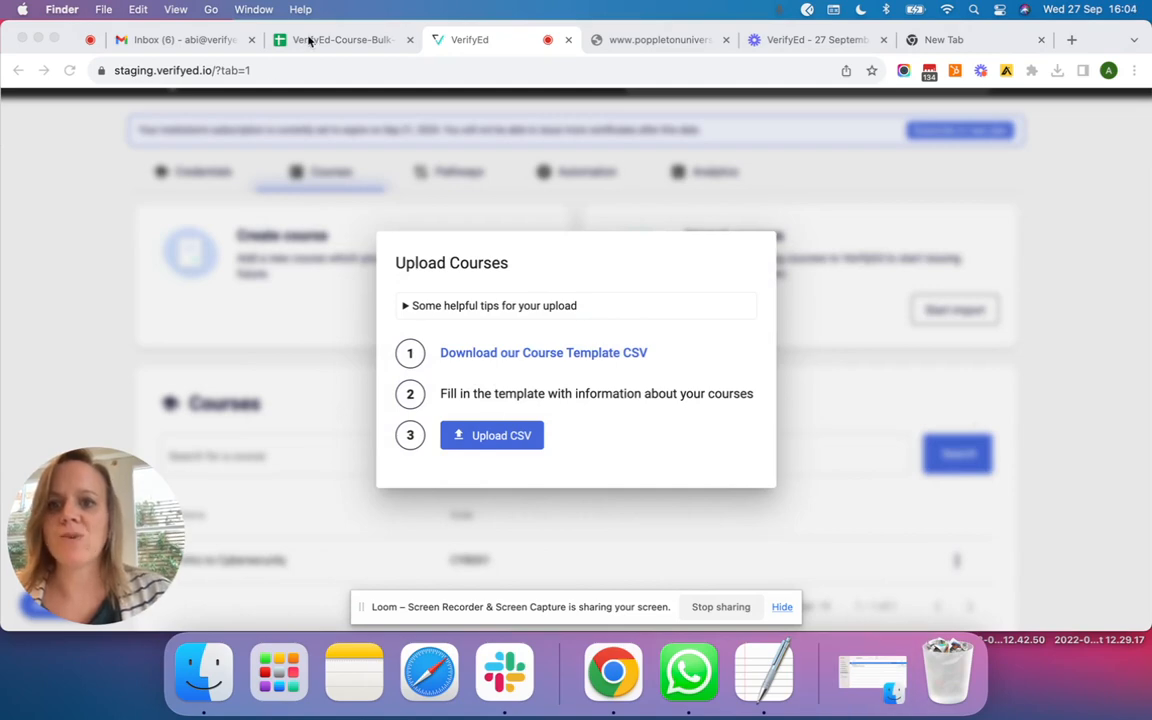
# Switch to the VerifyEd-Course-Bulk-Upload-Template spreadsheet in Google Sheets and examine its column headers from Name through Skill Level.
pyautogui.click(311, 40)
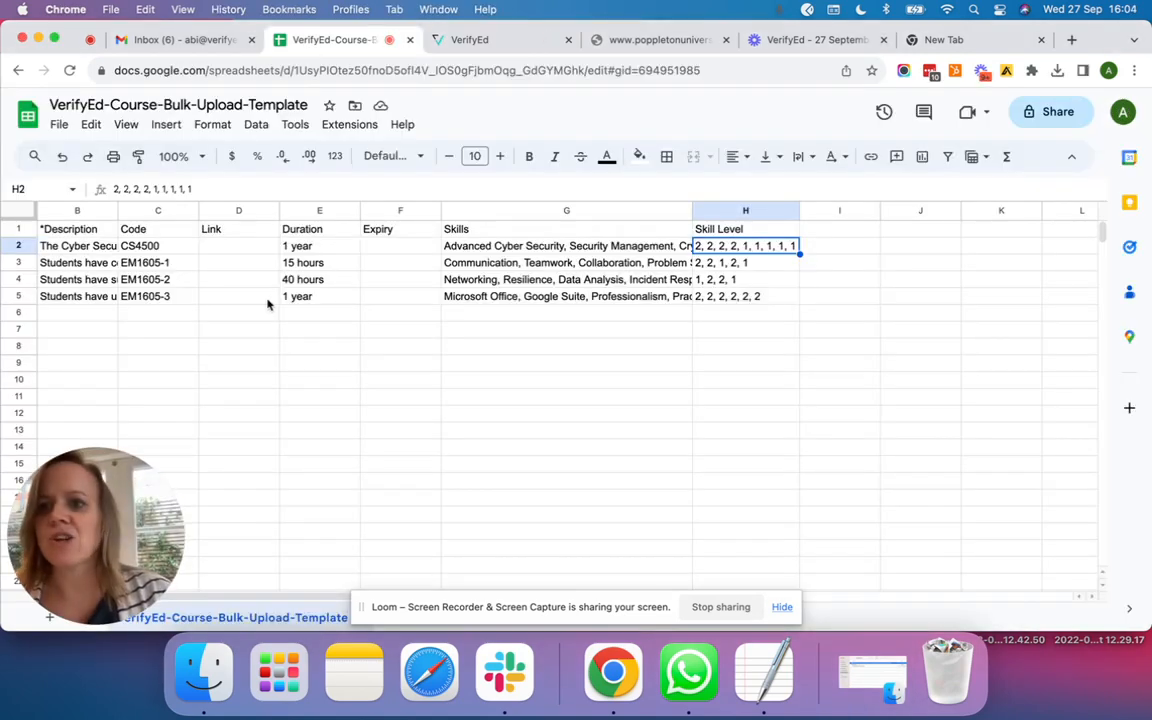
pyautogui.click(94, 232)
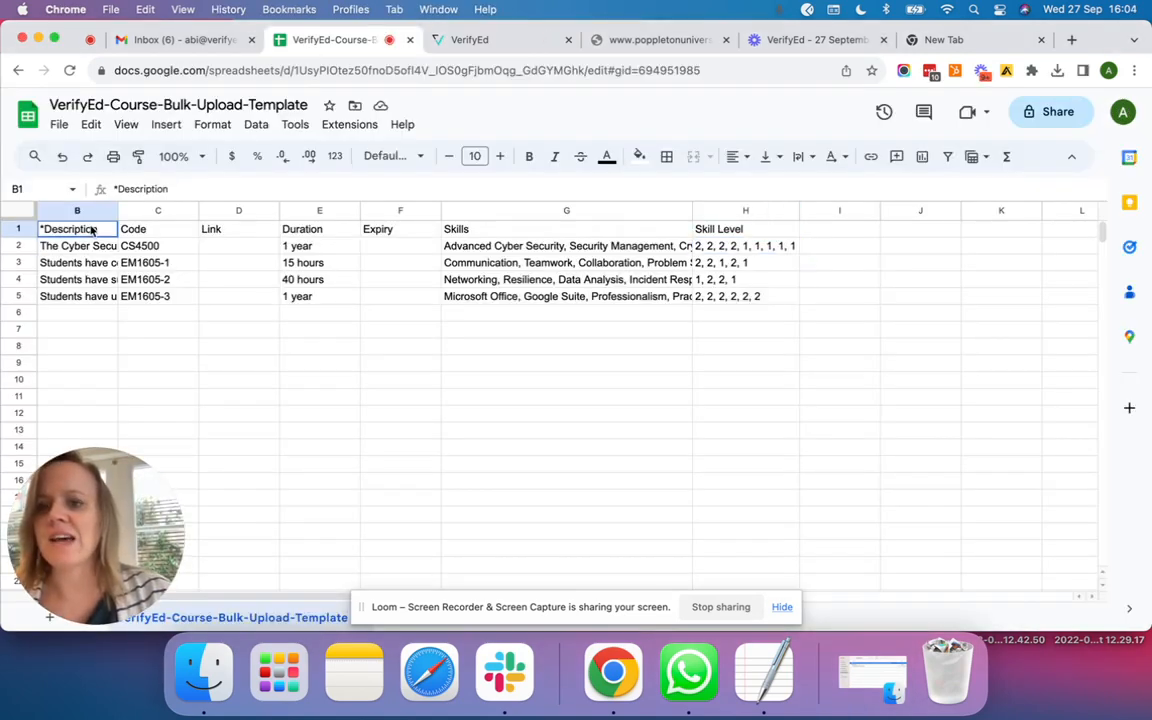
pyautogui.moveTo(99, 231); pyautogui.dragTo(126, 231)
pyautogui.click(125, 231)
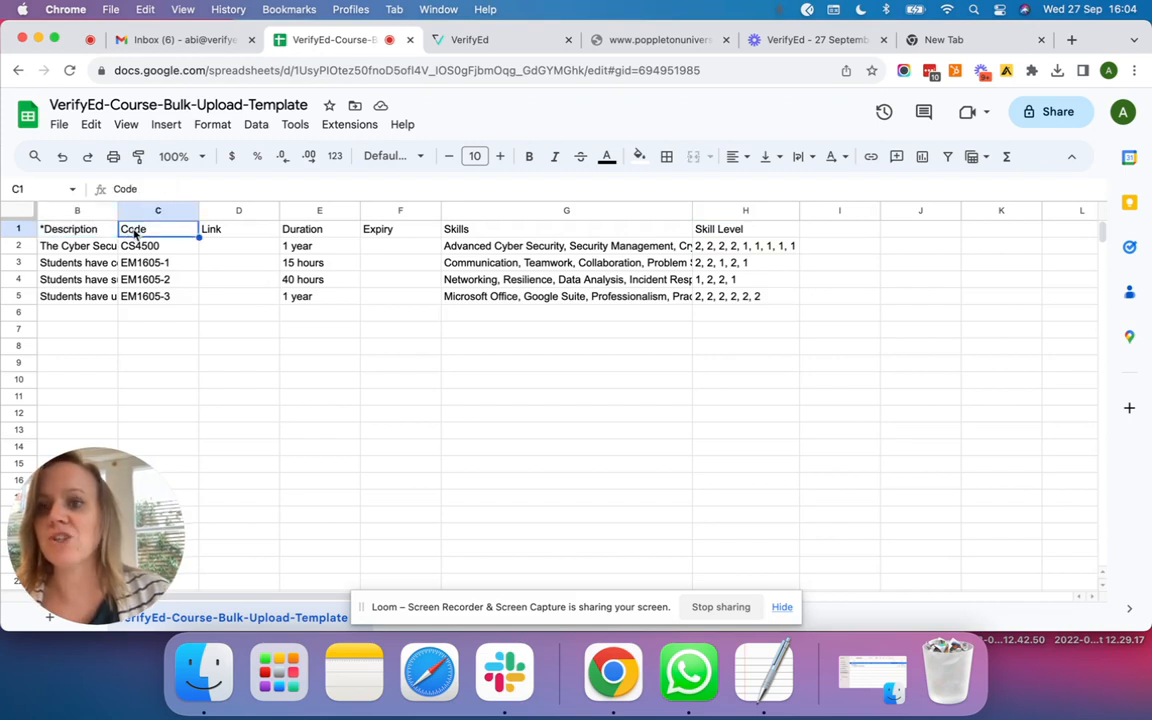
pyautogui.click(70, 236)
pyautogui.press('Left')
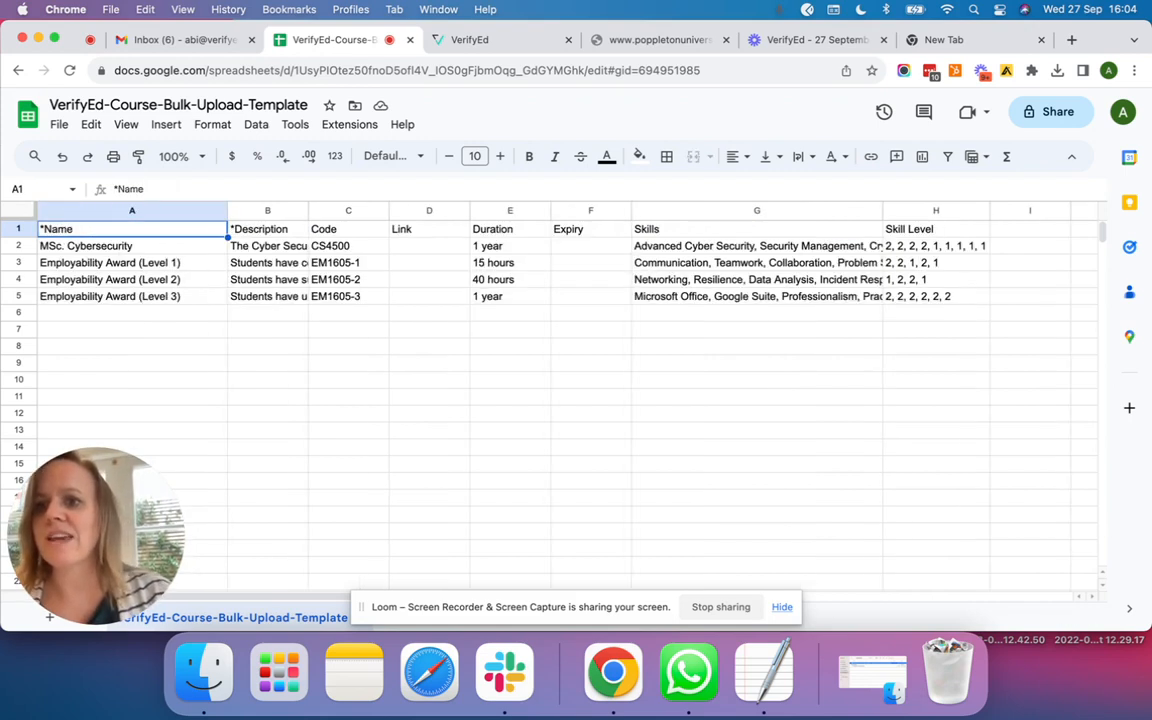
pyautogui.click(267, 229)
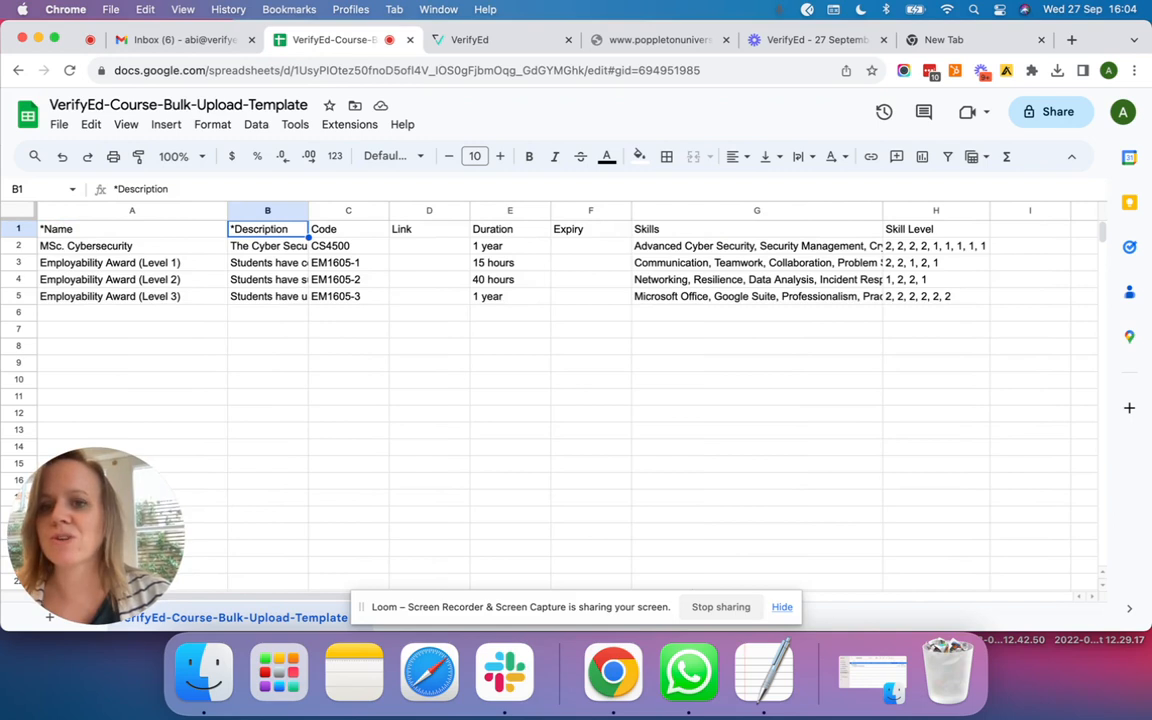
pyautogui.moveTo(344, 232); pyautogui.dragTo(690, 222)
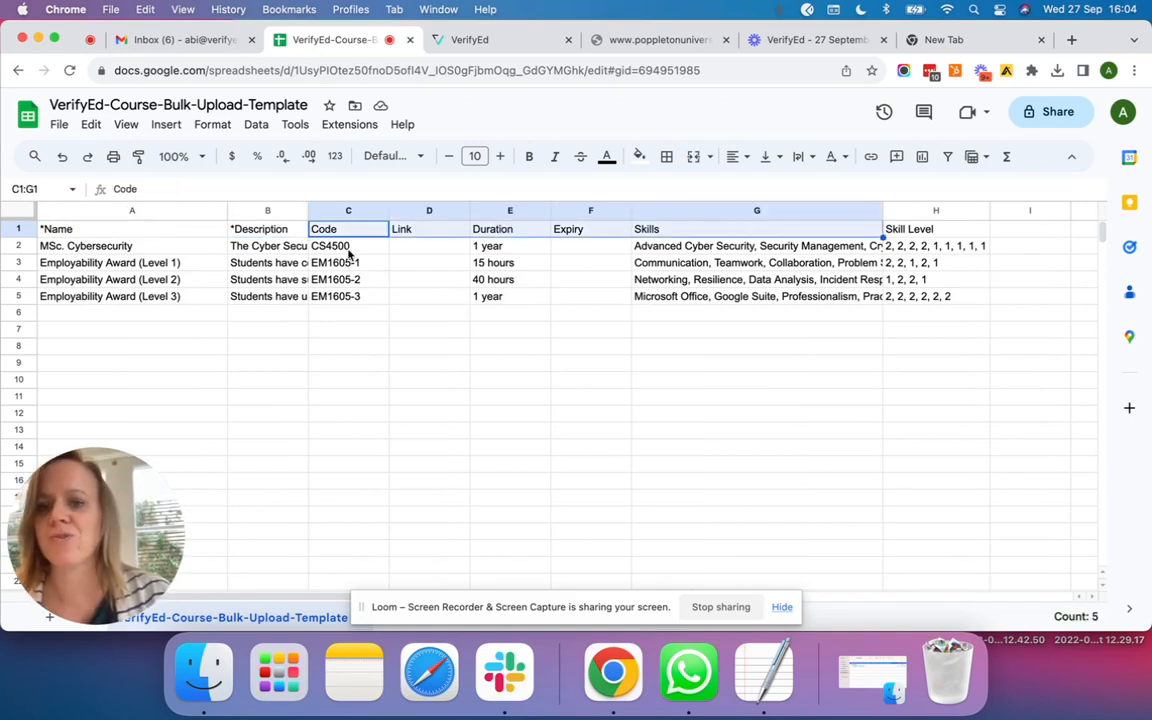
pyautogui.click(416, 237)
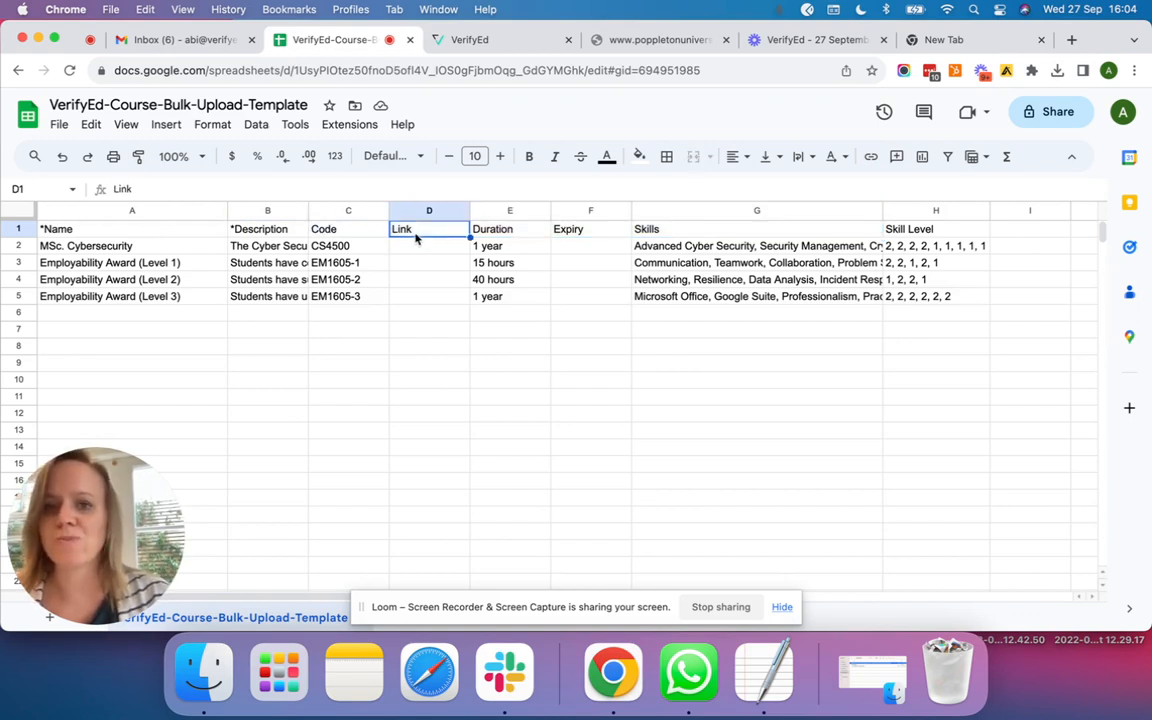
pyautogui.click(523, 234)
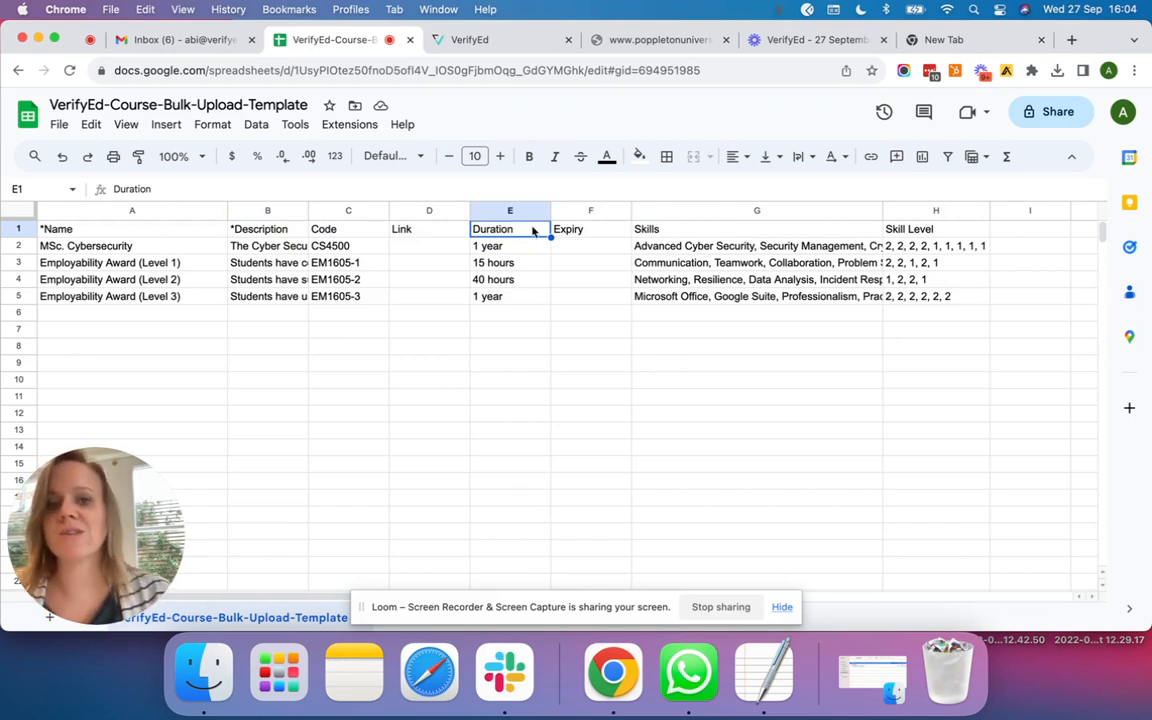
pyautogui.click(575, 232)
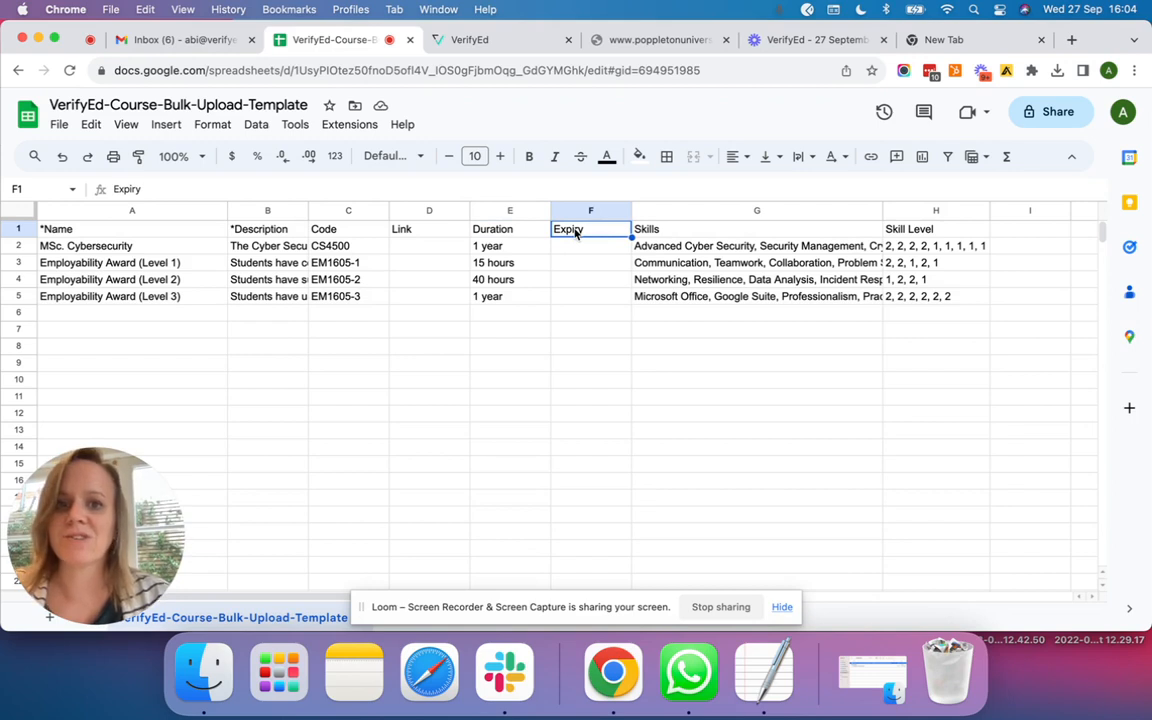
pyautogui.press('Right')
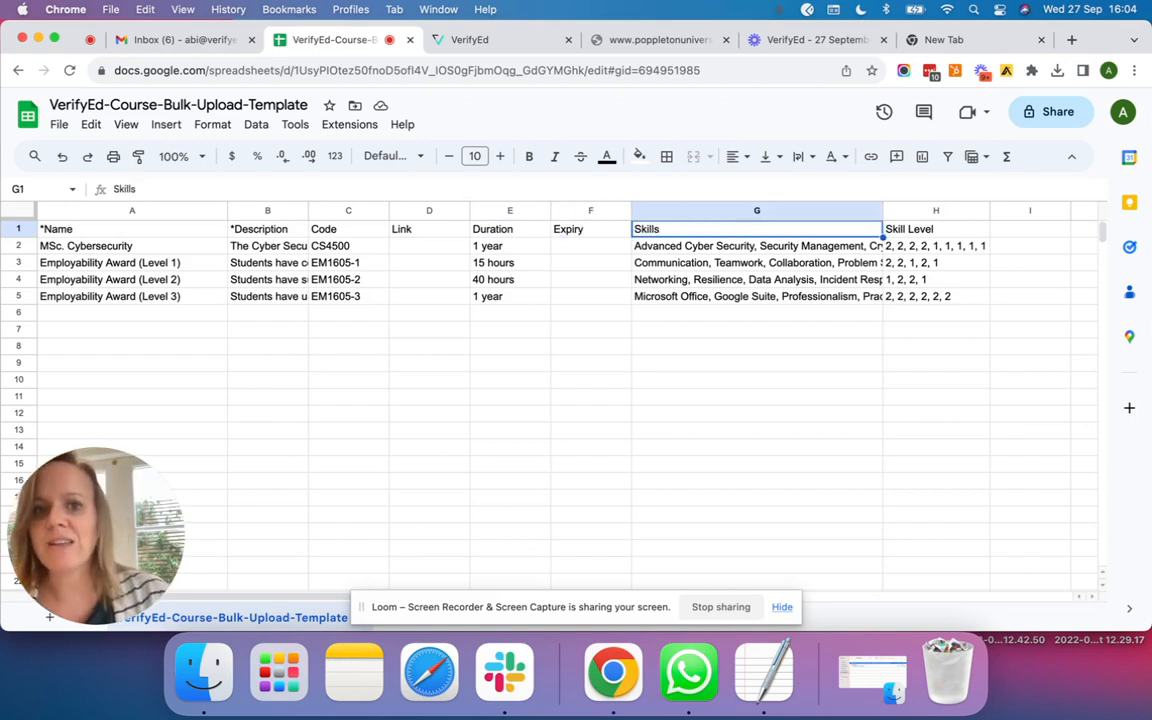
pyautogui.press('Right')
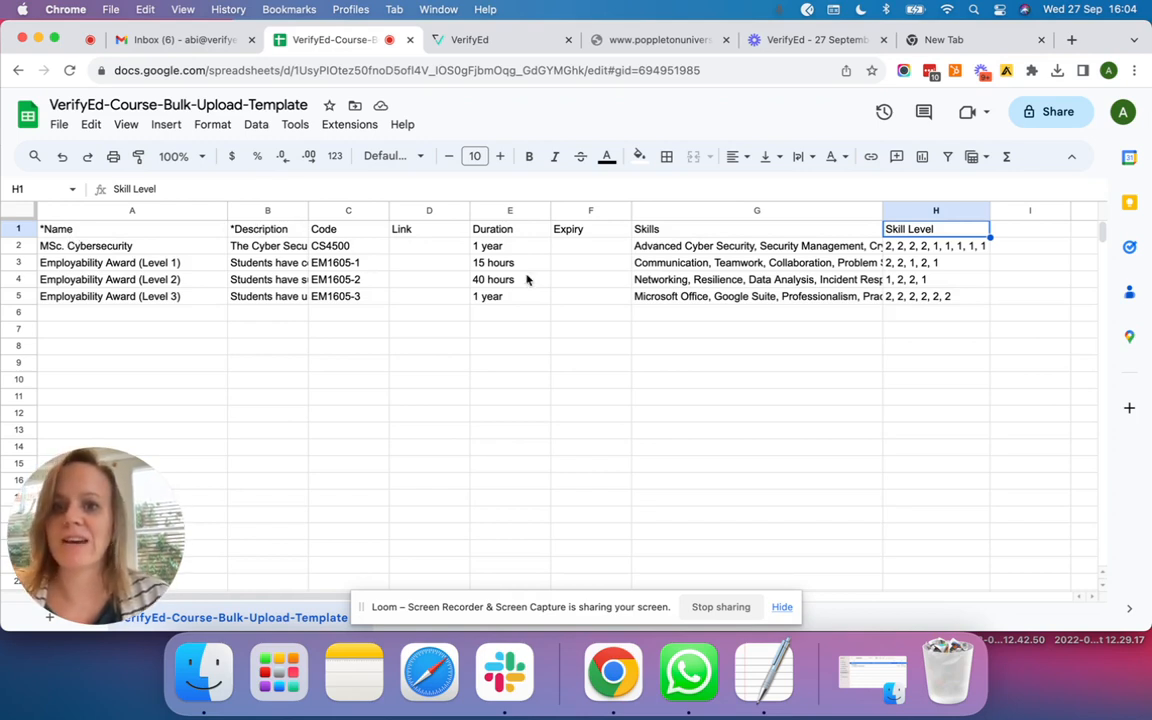
# Examine the filled-in course rows, including the comma-separated skills and the matching skill levels for each course.
pyautogui.click(80, 246)
pyautogui.click(16, 246)
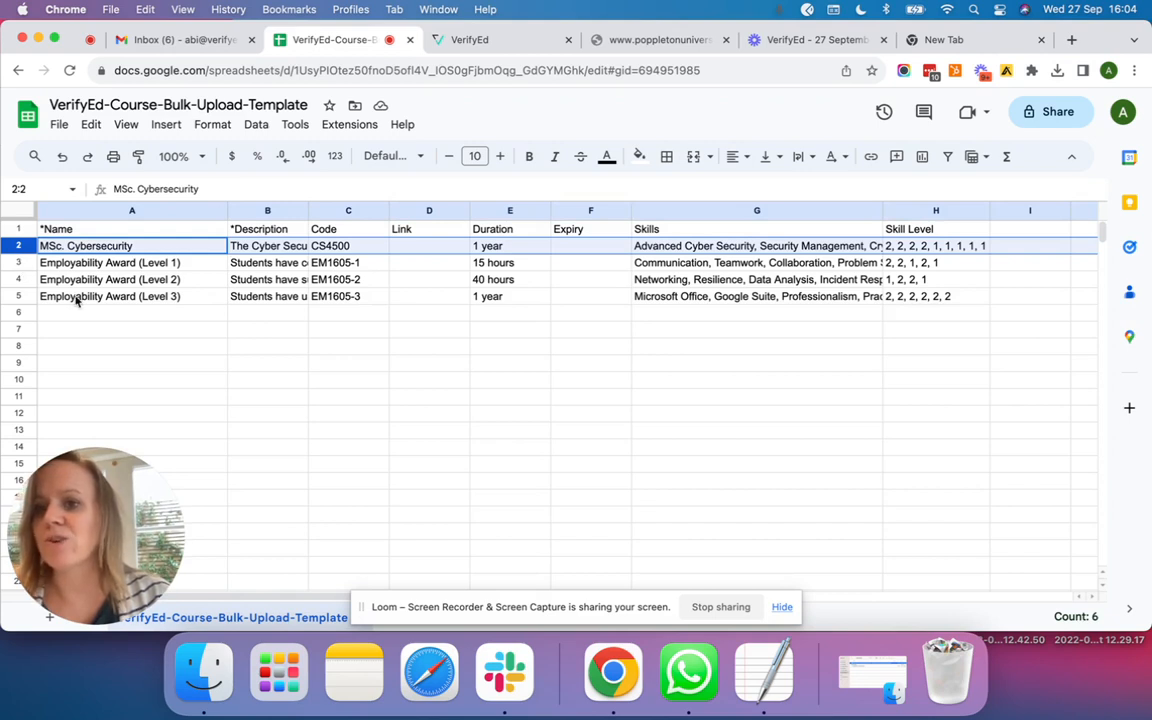
pyautogui.click(81, 264)
pyautogui.click(80, 247)
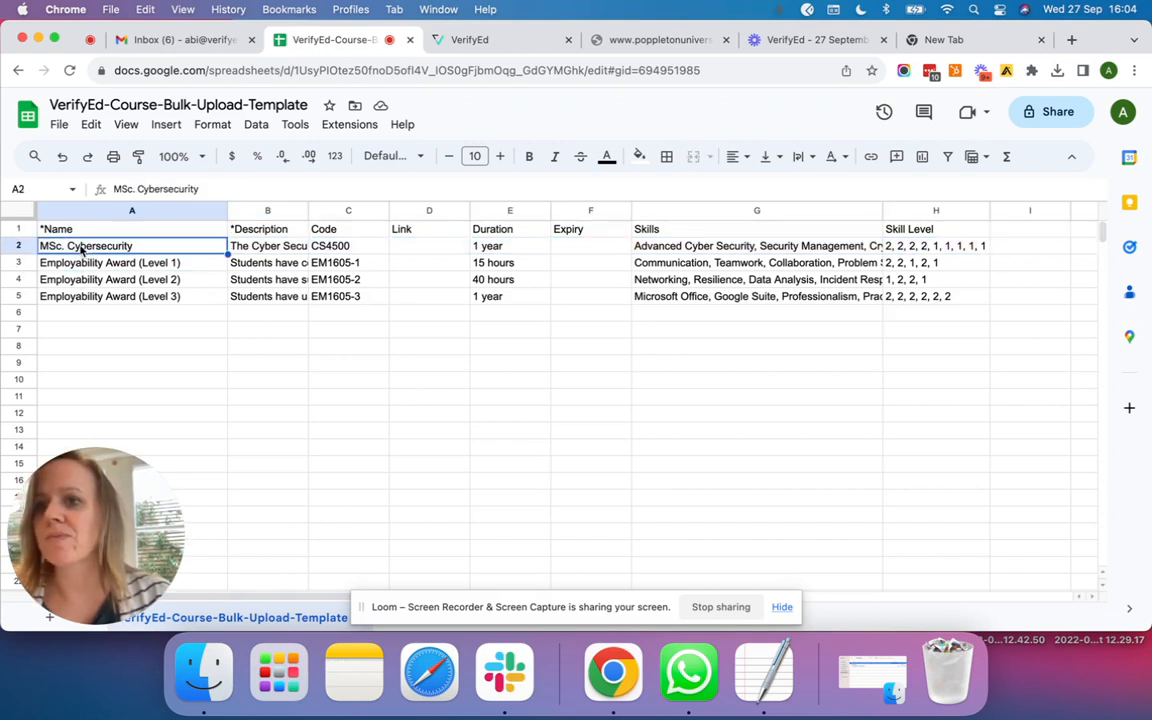
pyautogui.press('Down')
pyautogui.press('Up')
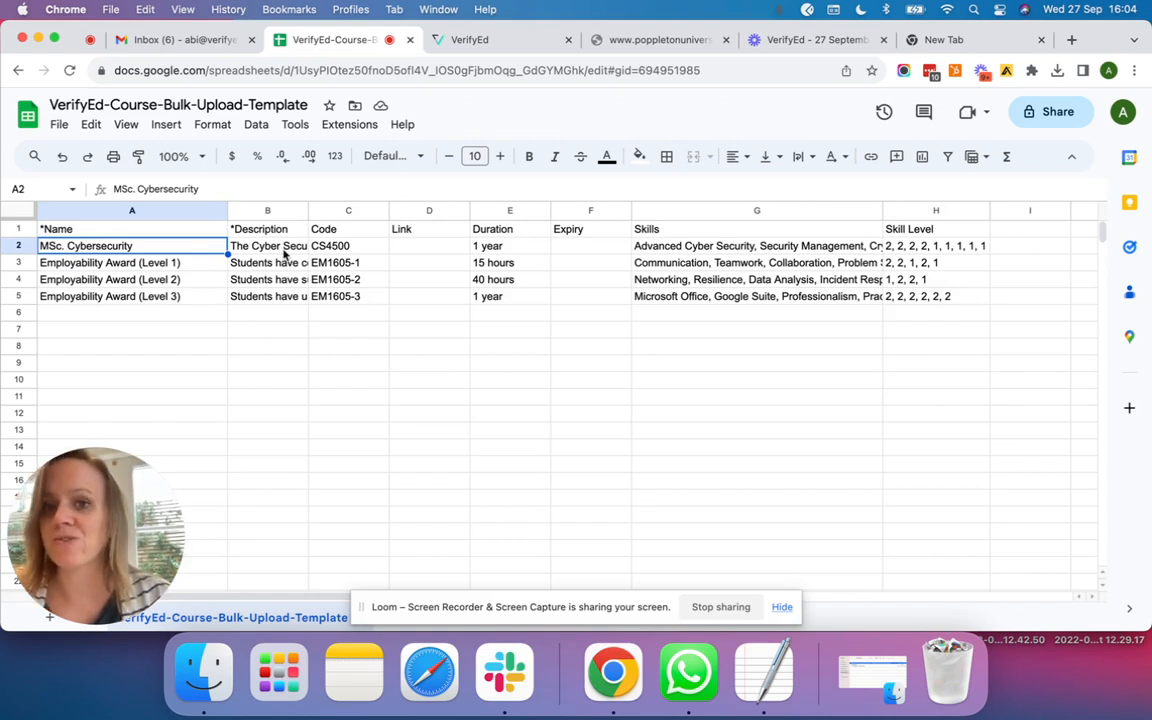
pyautogui.click(692, 249)
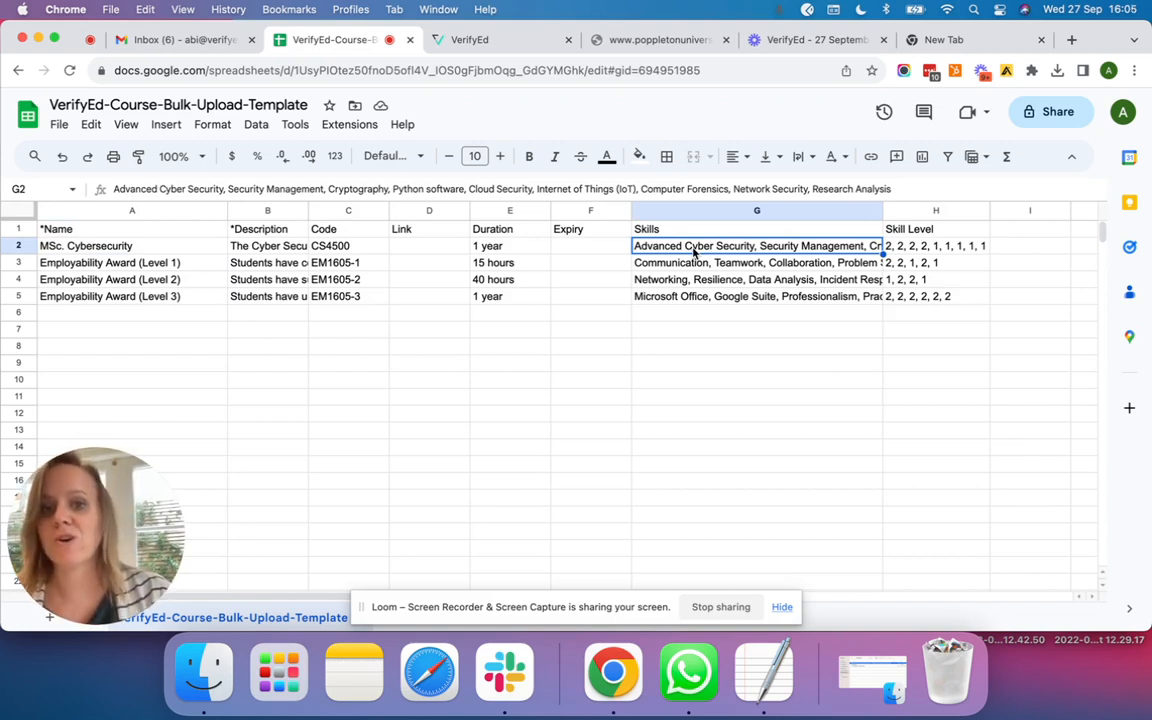
pyautogui.doubleClick(753, 247)
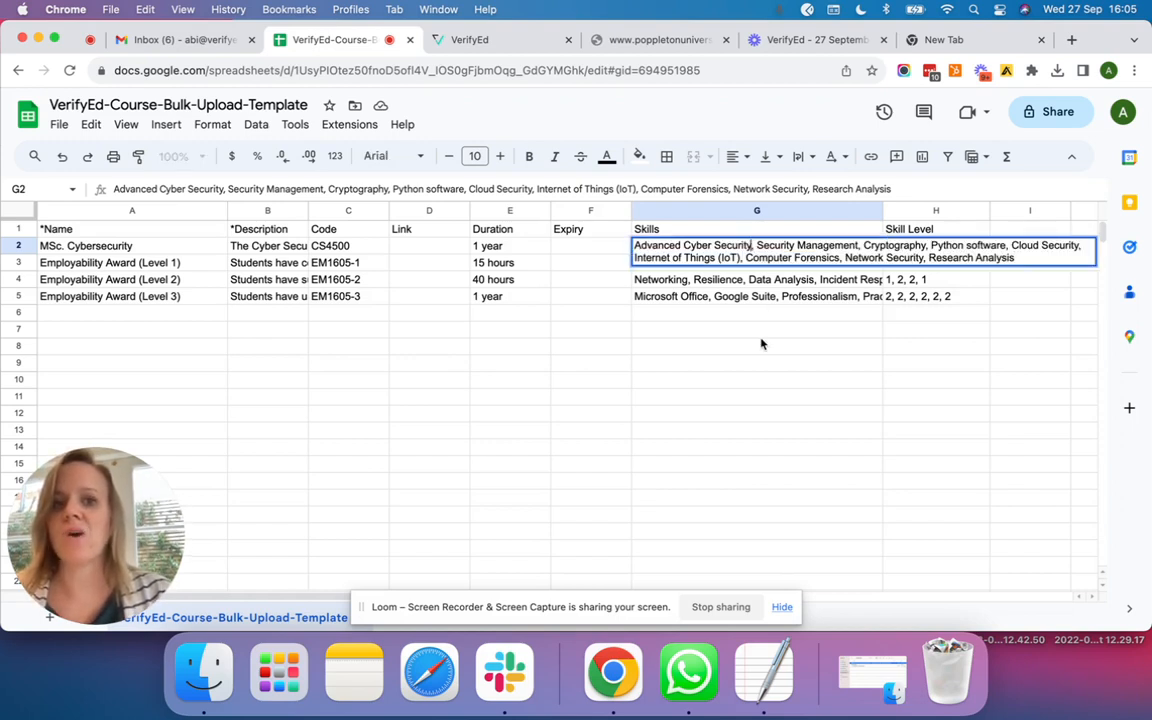
pyautogui.click(725, 332)
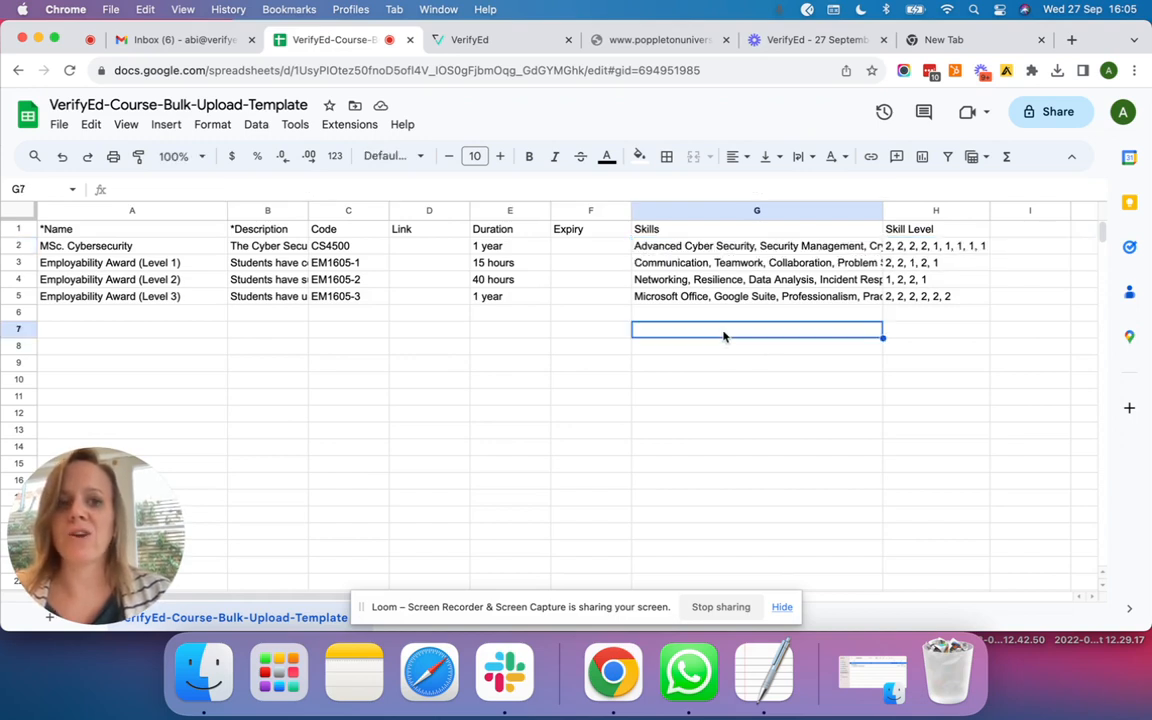
pyautogui.click(902, 249)
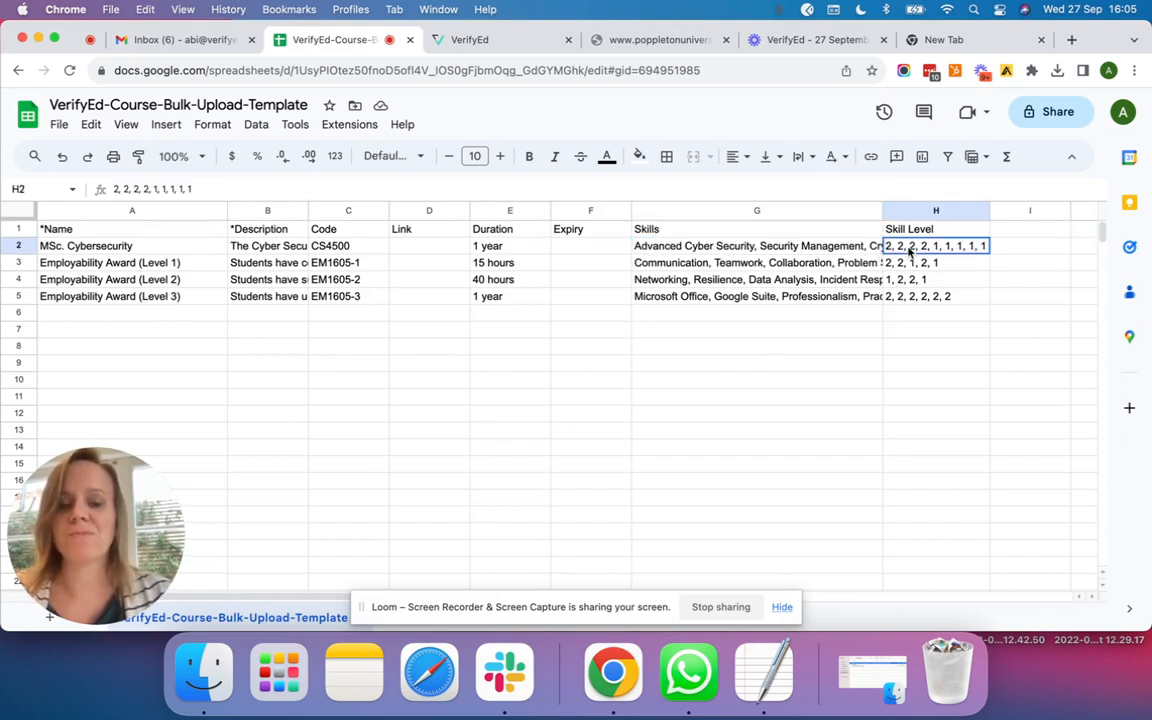
pyautogui.click(898, 284)
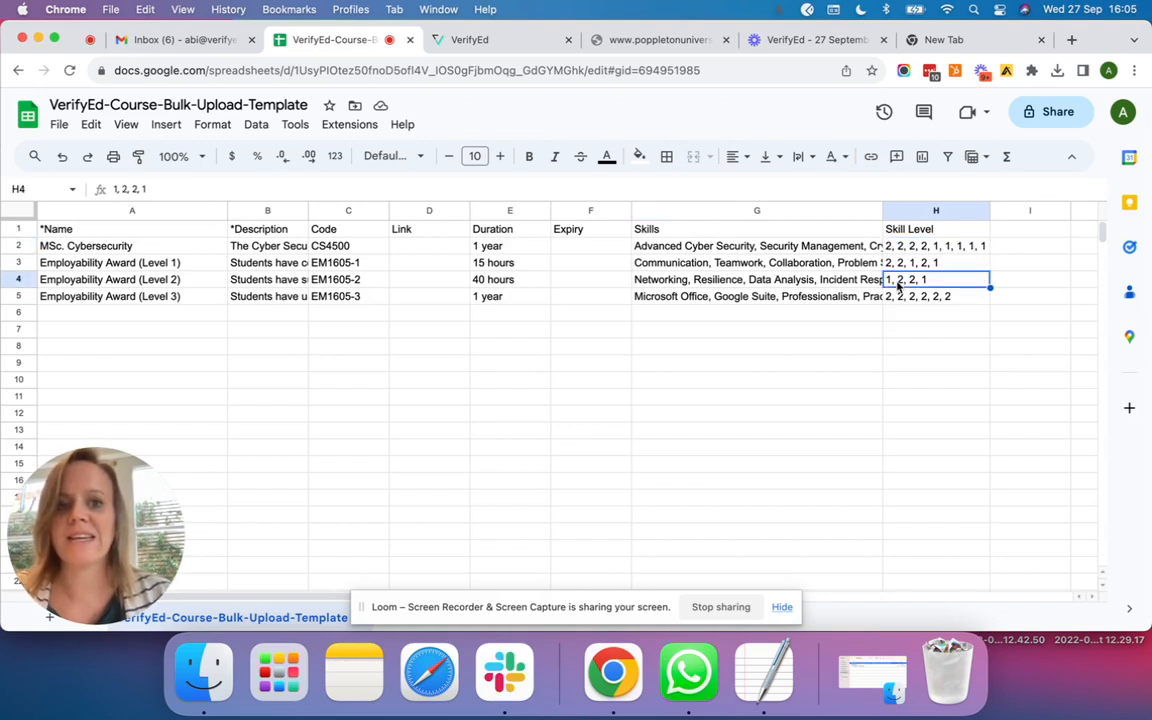
# Examine the skill levels of Employability Award (Level 2) and the skills listed for Employability Award (Level 3).
pyautogui.doubleClick(898, 284)
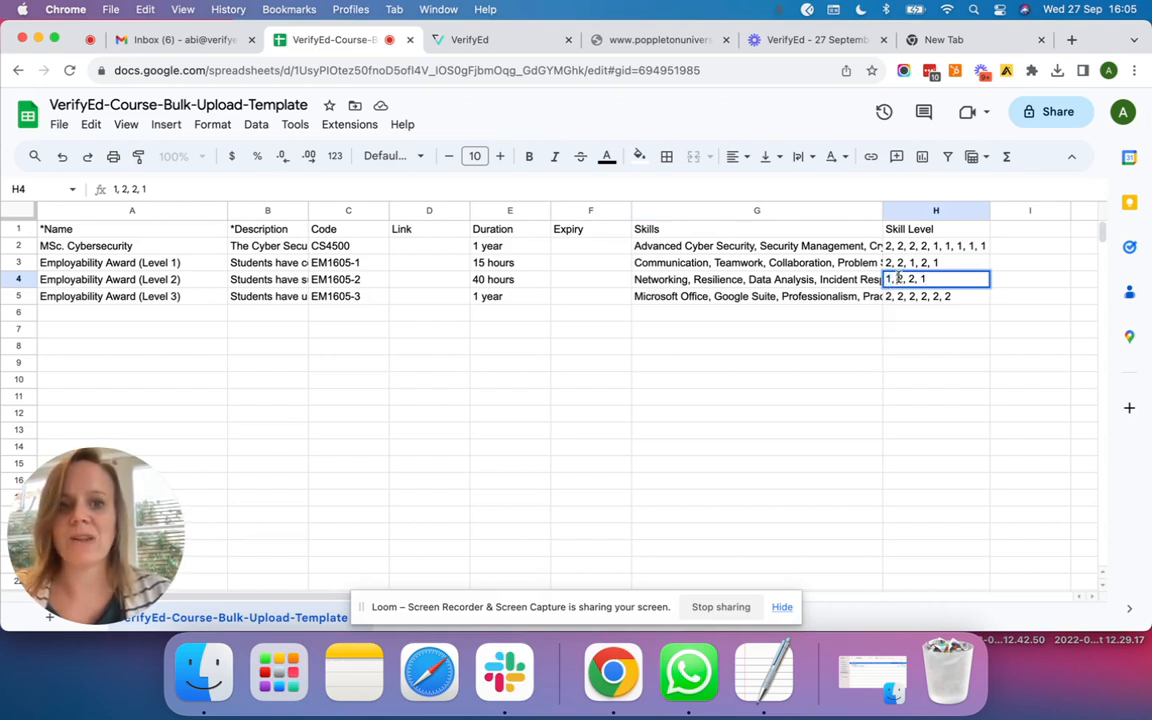
pyautogui.click(839, 297)
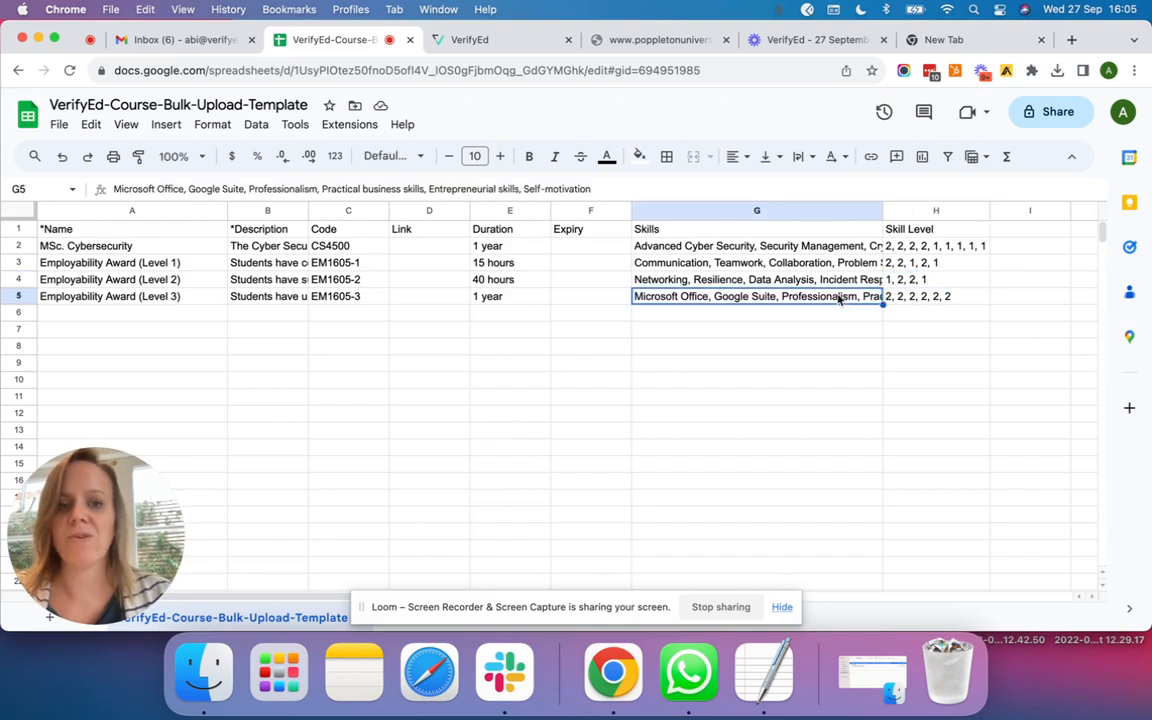
# Add a new column headed Location directly after the Skill Level column in the course template.
pyautogui.hscroll(3, 836, 298)
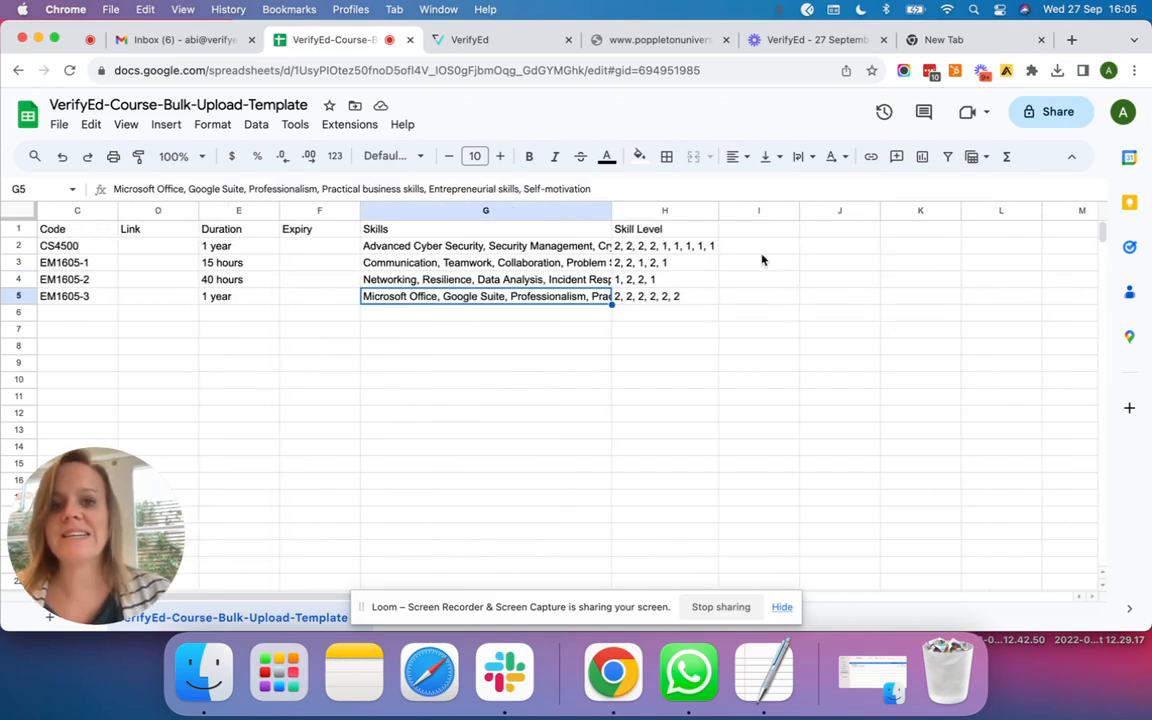
pyautogui.click(754, 230)
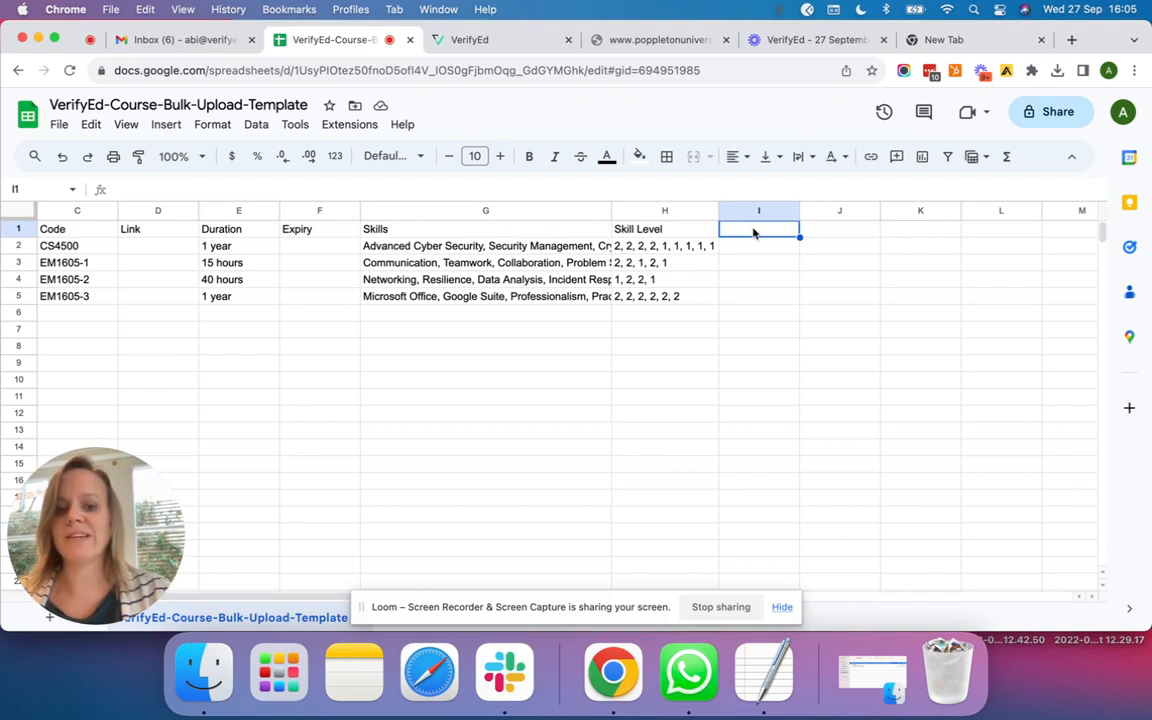
pyautogui.write('L')
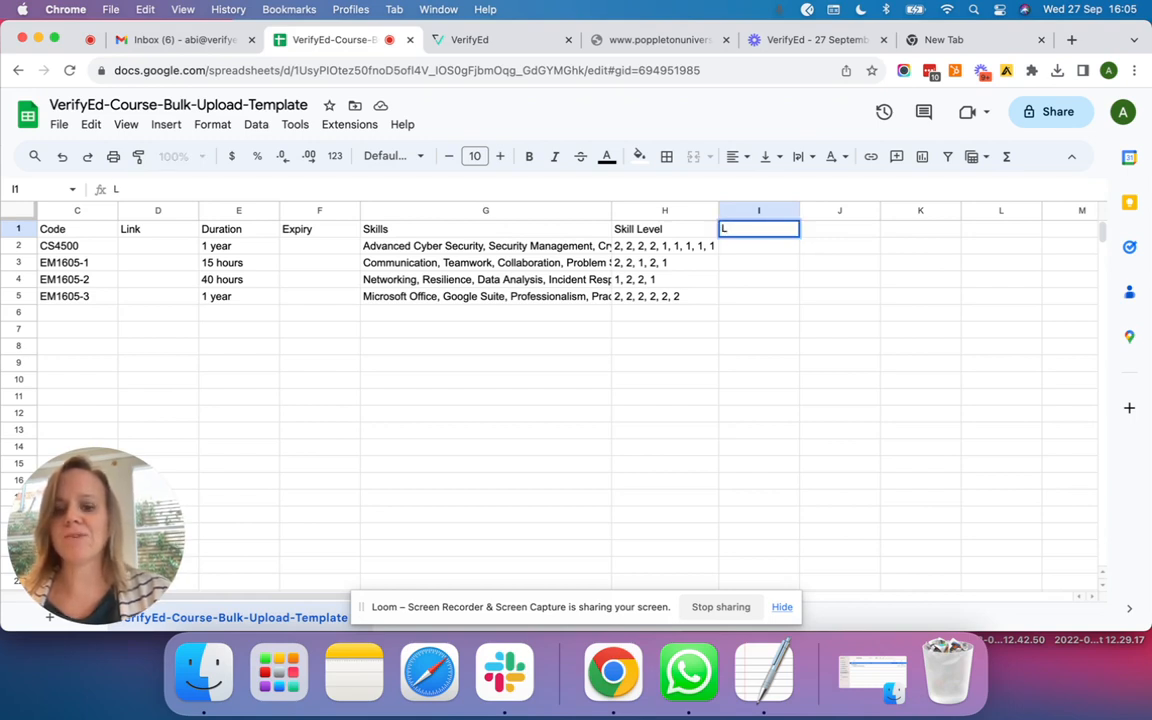
pyautogui.write('ocation')
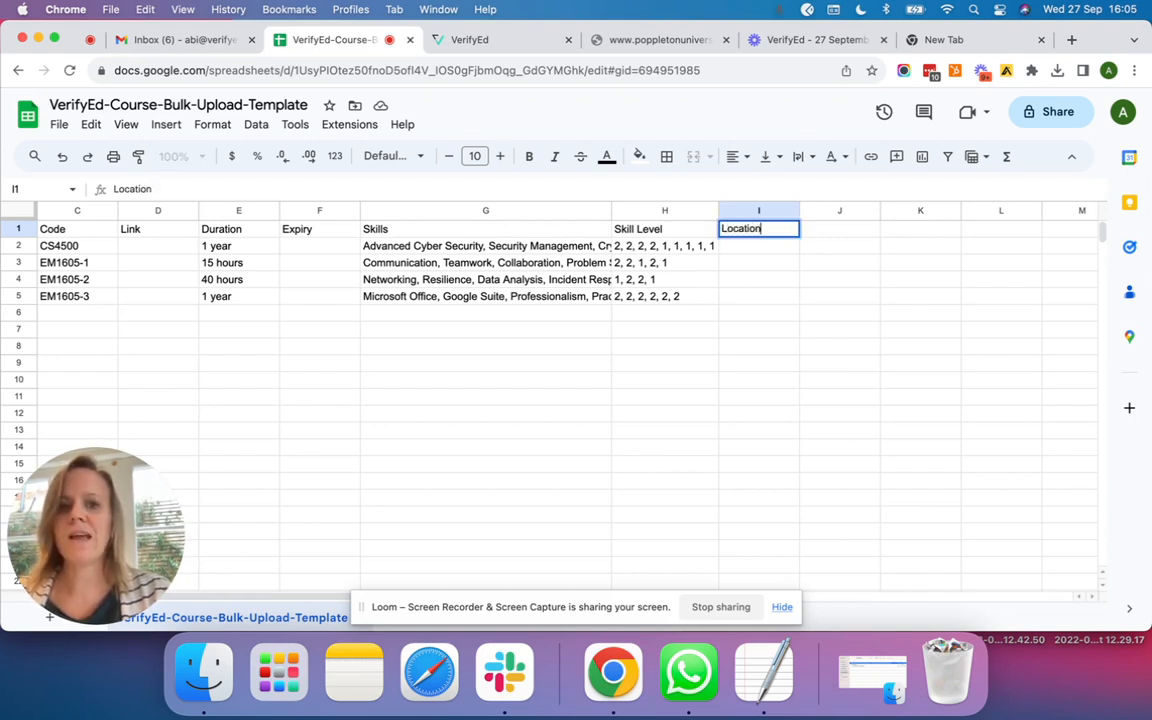
pyautogui.press('Return')
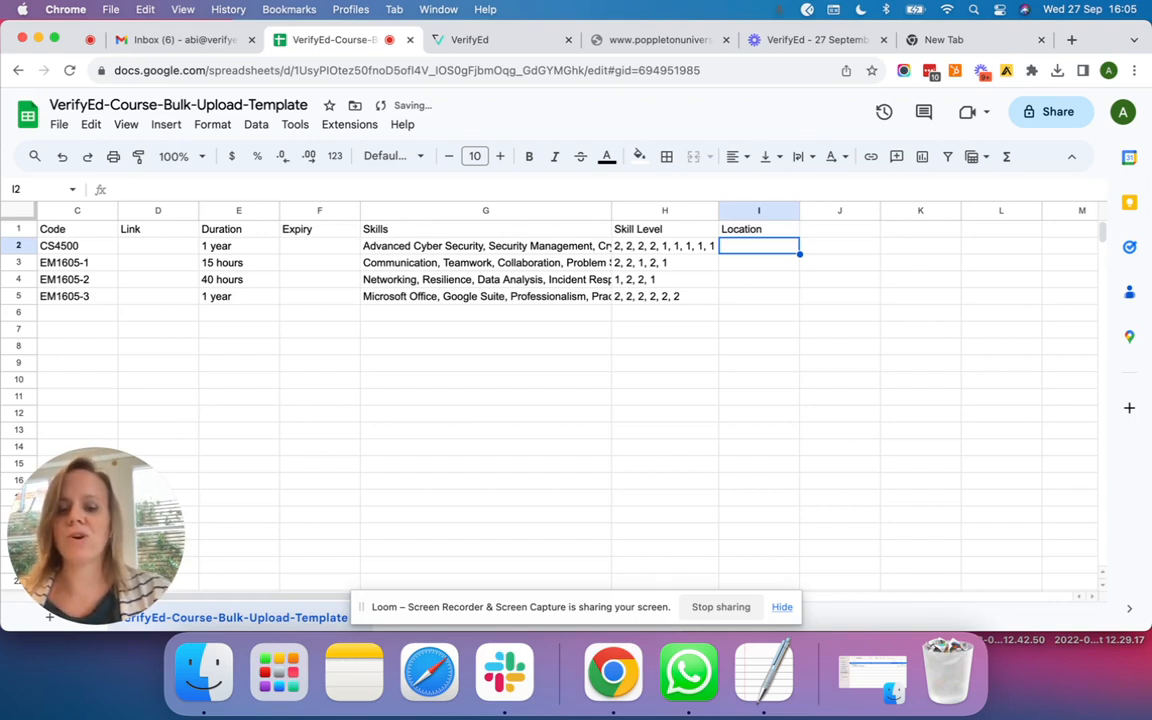
# Fill in Online as the location for the MSc. Cybersecurity course and all three Employability Award courses.
pyautogui.write('Online')
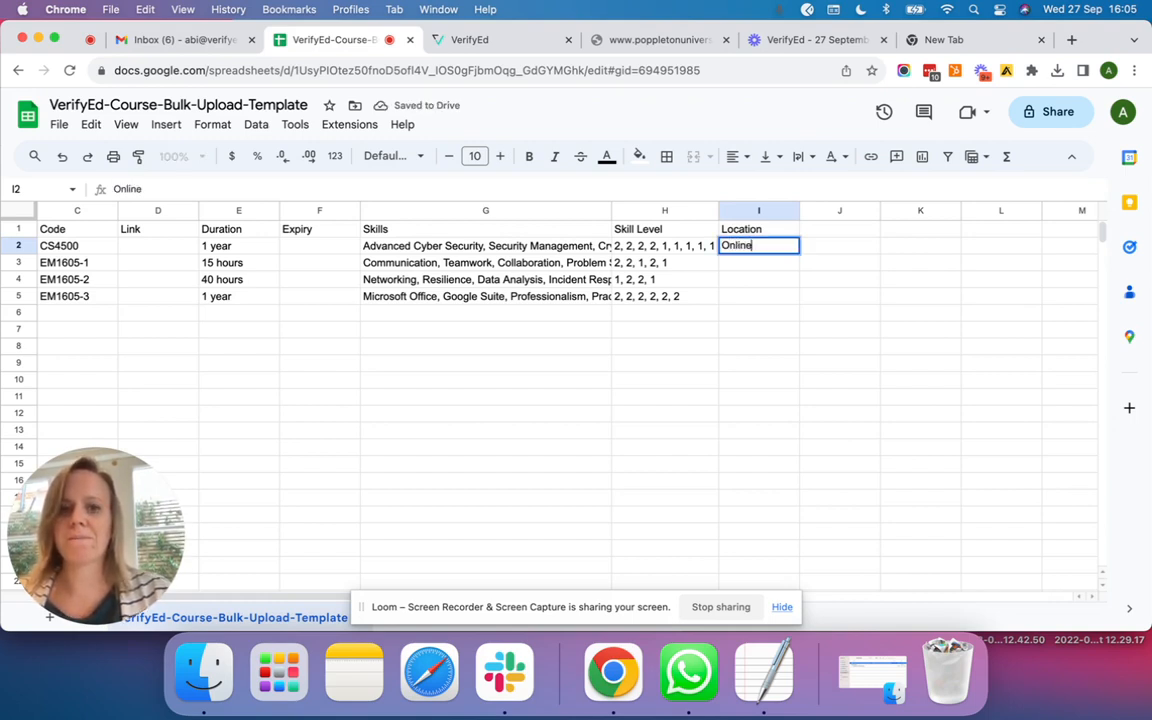
pyautogui.press('Return')
pyautogui.press('Up')
pyautogui.moveTo(758, 262); pyautogui.dragTo(758, 296)
pyautogui.write('Online')
pyautogui.click(682, 279)
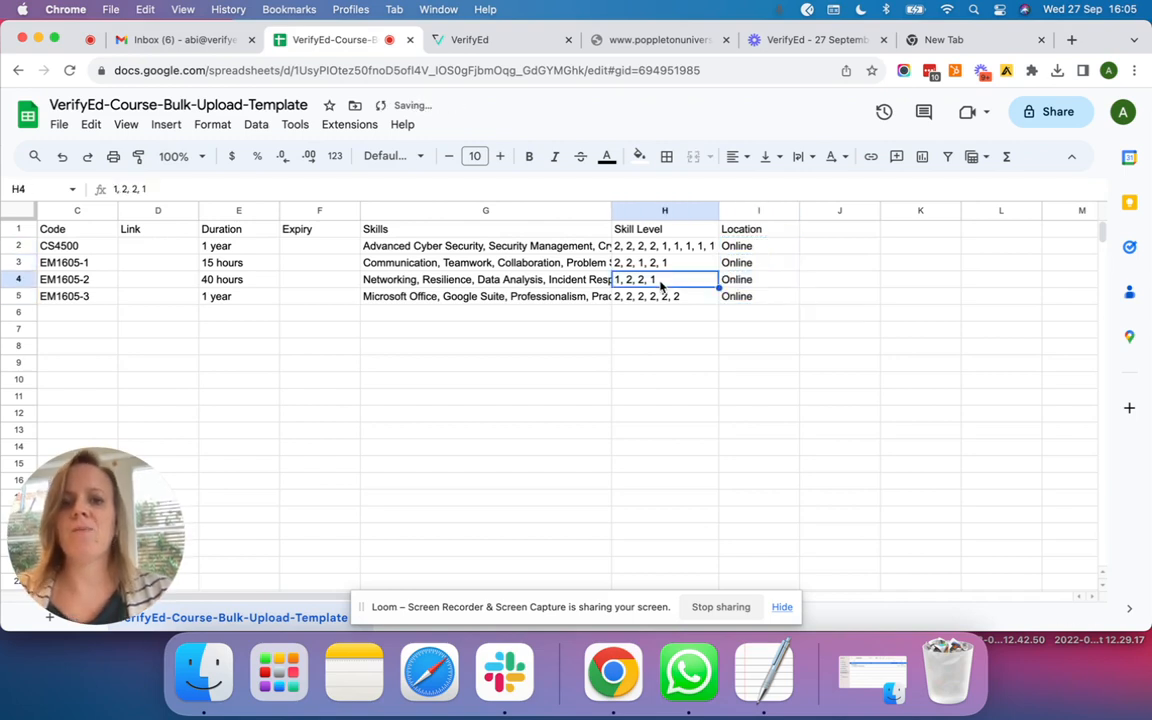
# Download the filled-in course template sheet as a comma-separated values (.csv) file.
pyautogui.hscroll(-5, 609, 330)
pyautogui.click(57, 124)
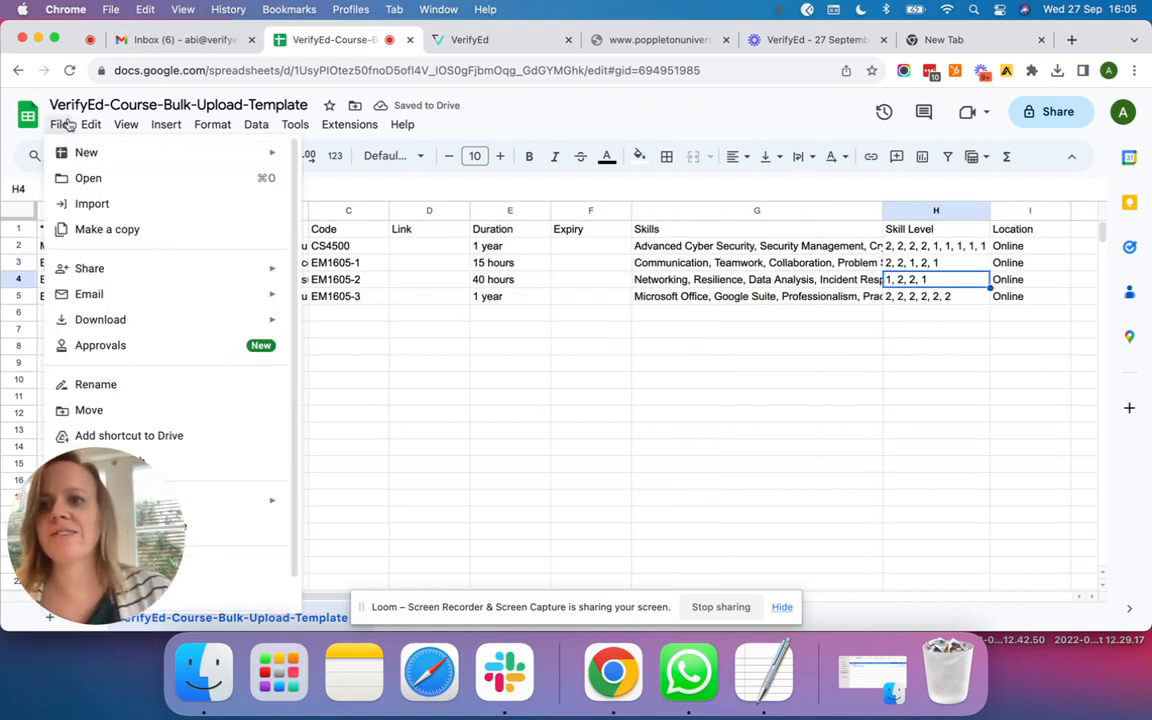
pyautogui.moveTo(134, 320)
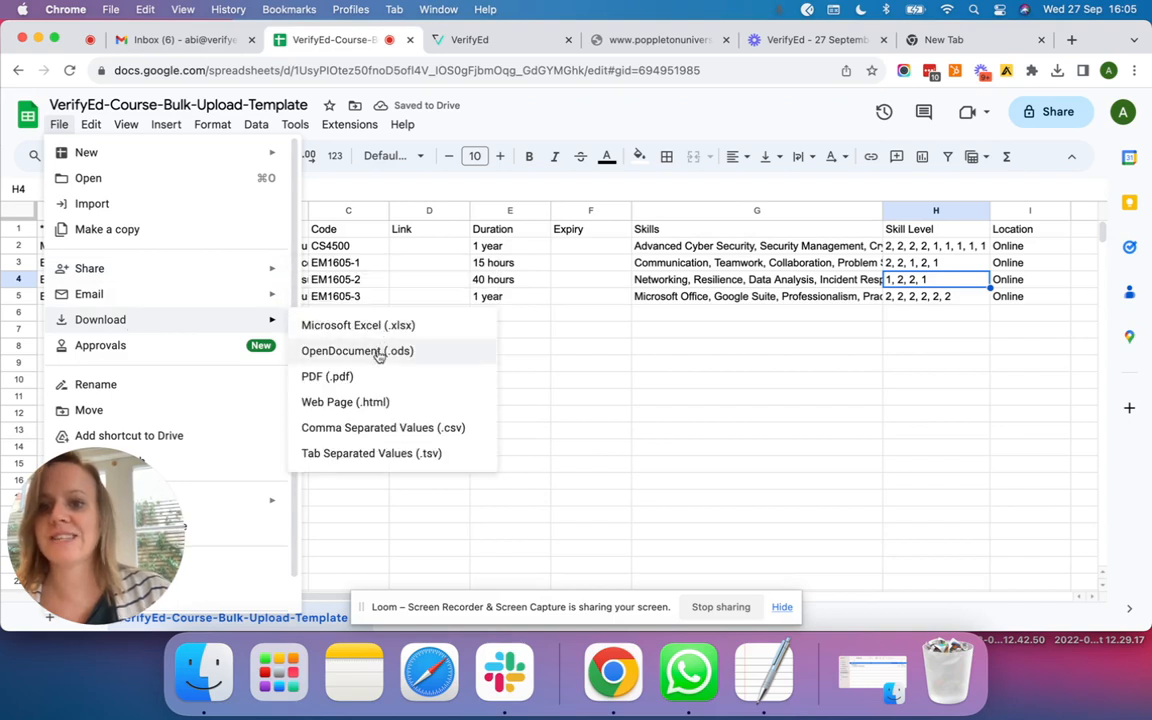
pyautogui.click(367, 430)
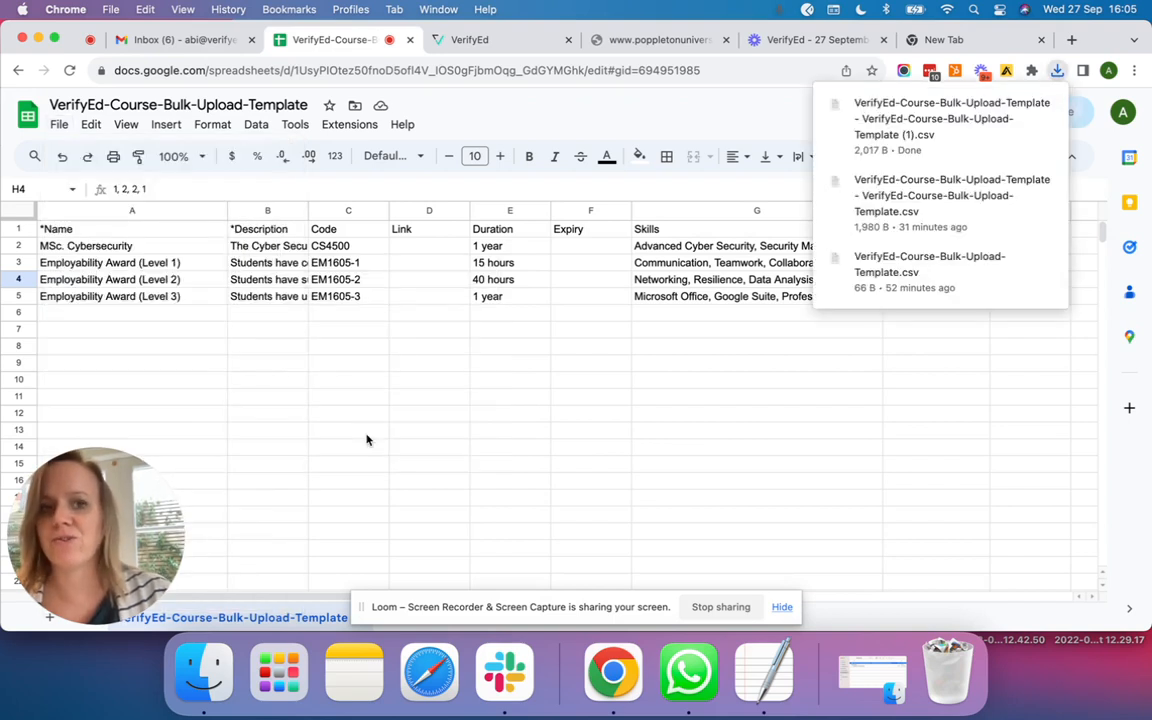
pyautogui.click(367, 437)
# Switch to VerifyEd and upload the newly downloaded template CSV ending in (1) from the Downloads folder to import the courses.
pyautogui.click(514, 44)
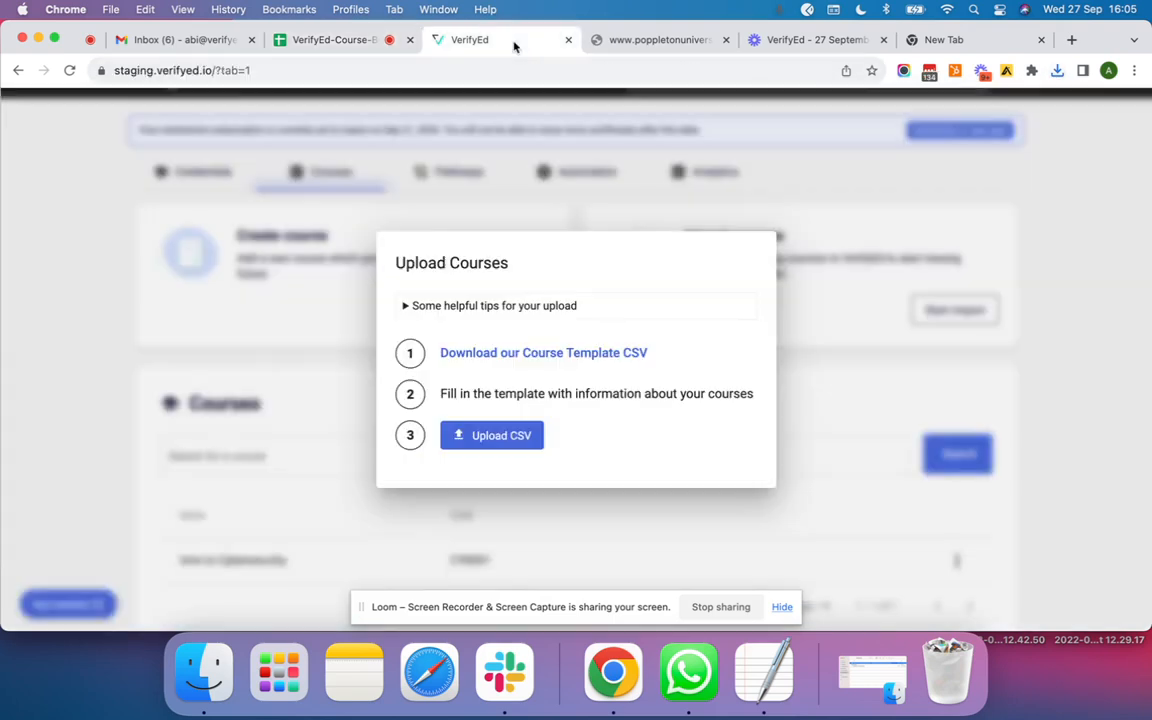
pyautogui.click(500, 440)
pyautogui.hscroll(5, 504, 307)
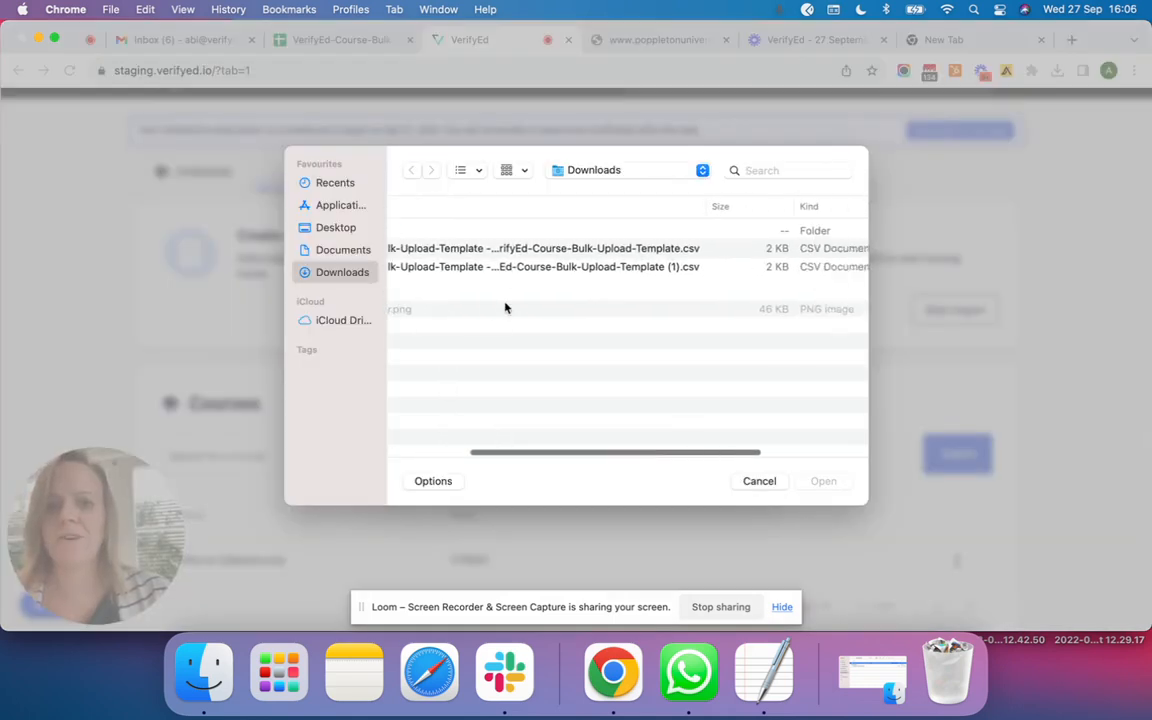
pyautogui.doubleClick(470, 266)
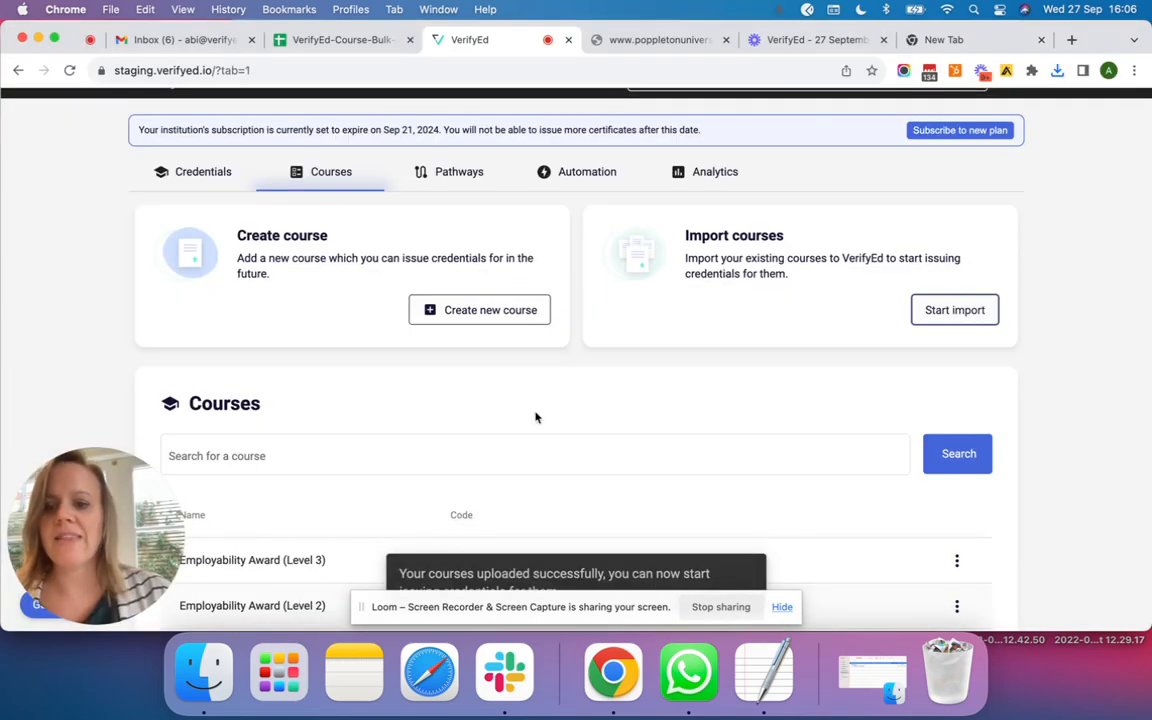
# Open the imported Employability Award (Level 3) course for editing and check its basic details, skills and understanding levels.
pyautogui.scroll(-5, 535, 417)
pyautogui.scroll(1, 509, 404)
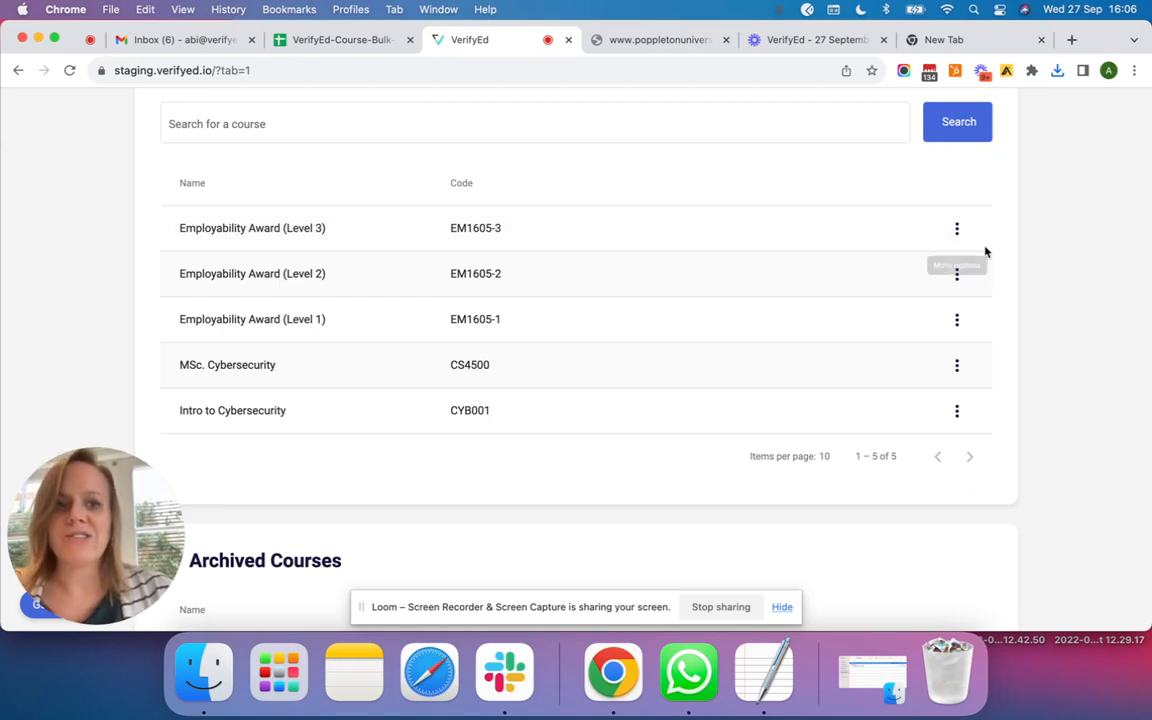
pyautogui.click(957, 229)
pyautogui.click(890, 270)
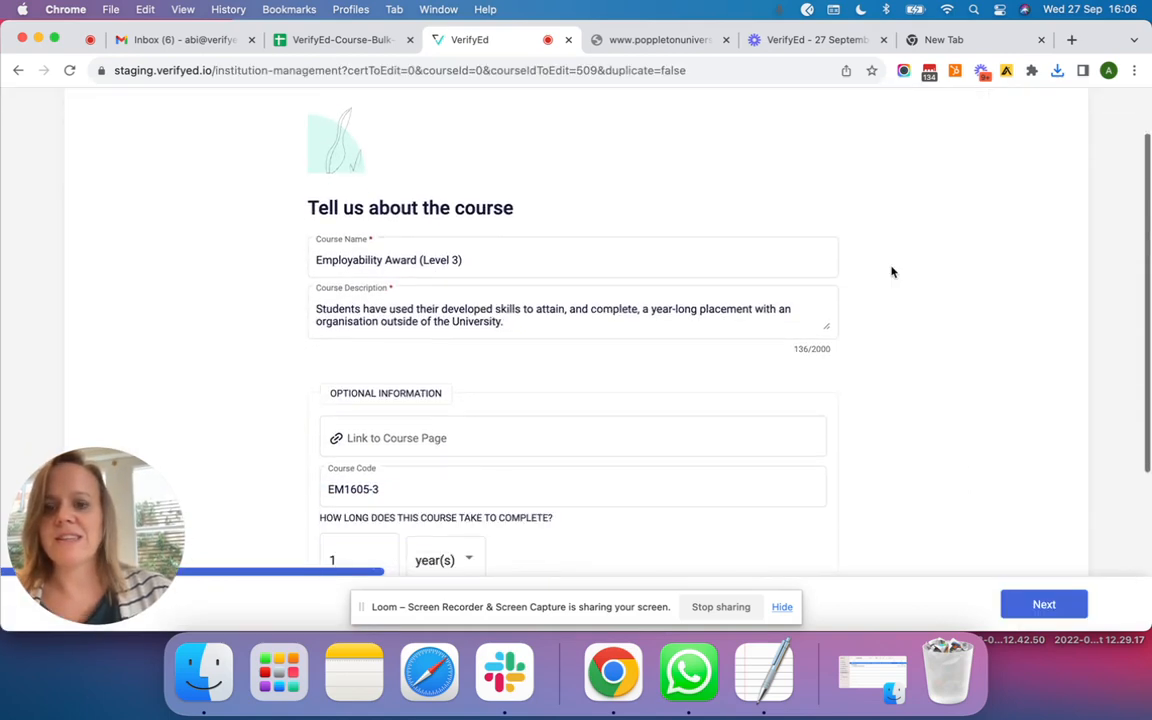
pyautogui.scroll(-5, 557, 396)
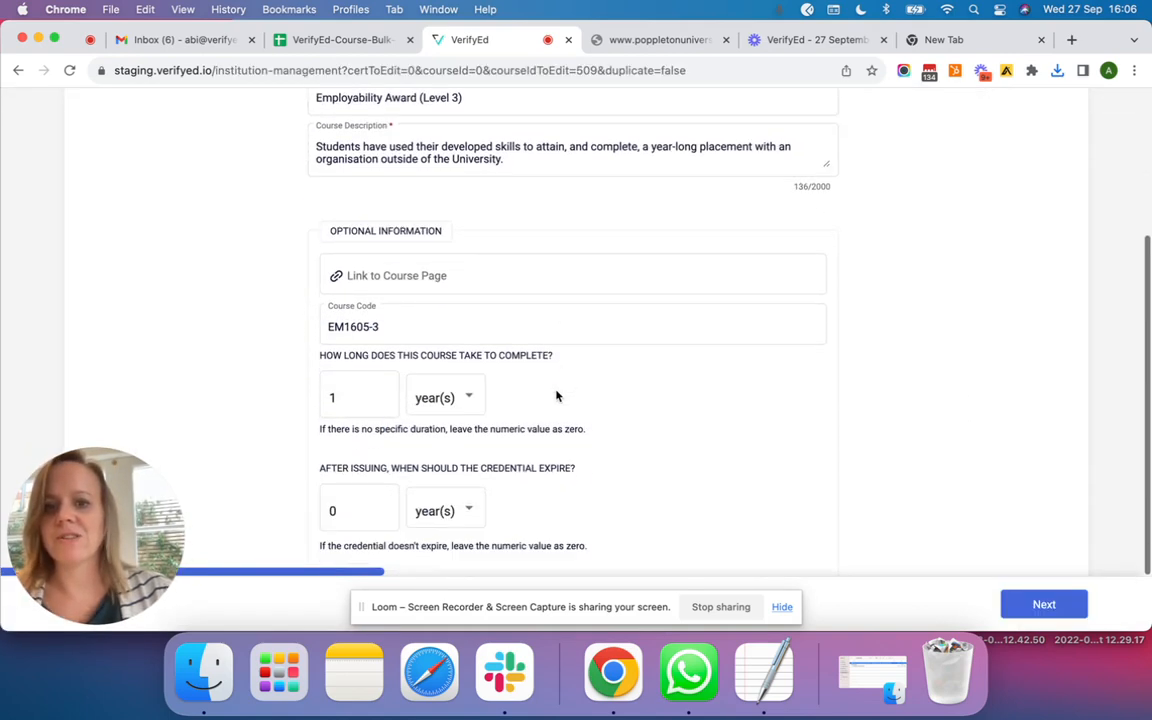
pyautogui.click(1026, 606)
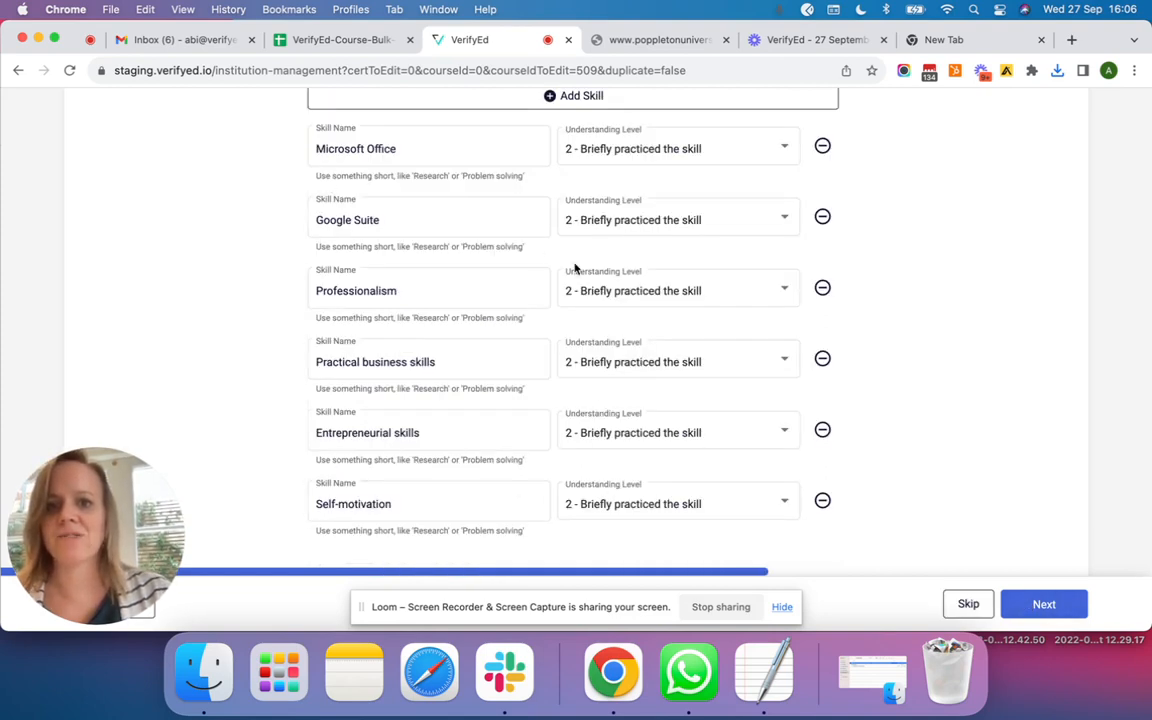
pyautogui.scroll(-1, 560, 266)
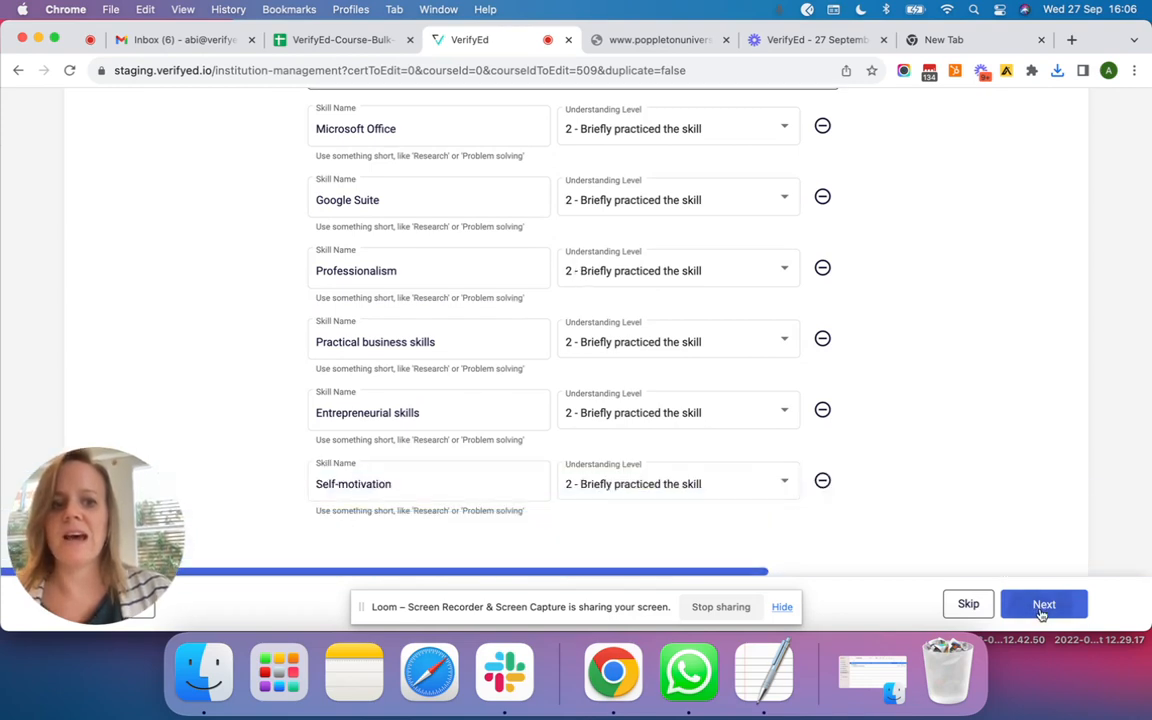
# Finish the Employability Award (Level 3) edit past the additional information page, confirm the course update, and return to the courses overview.
pyautogui.click(1044, 606)
pyautogui.click(1041, 606)
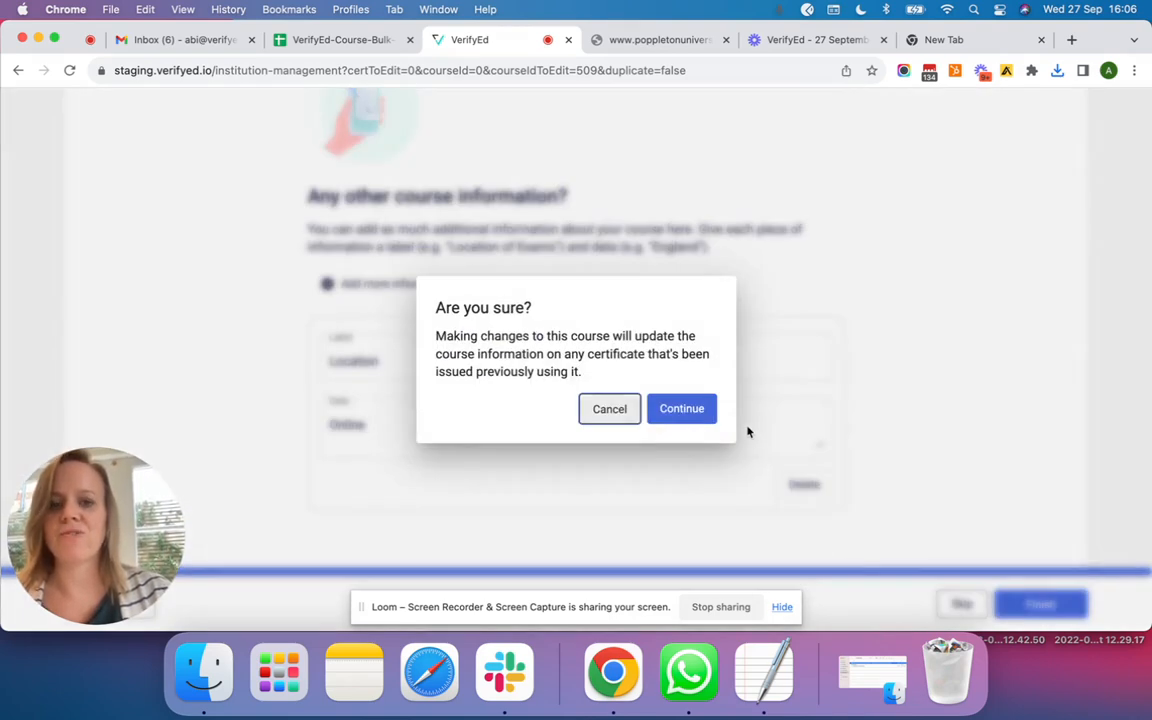
pyautogui.click(683, 409)
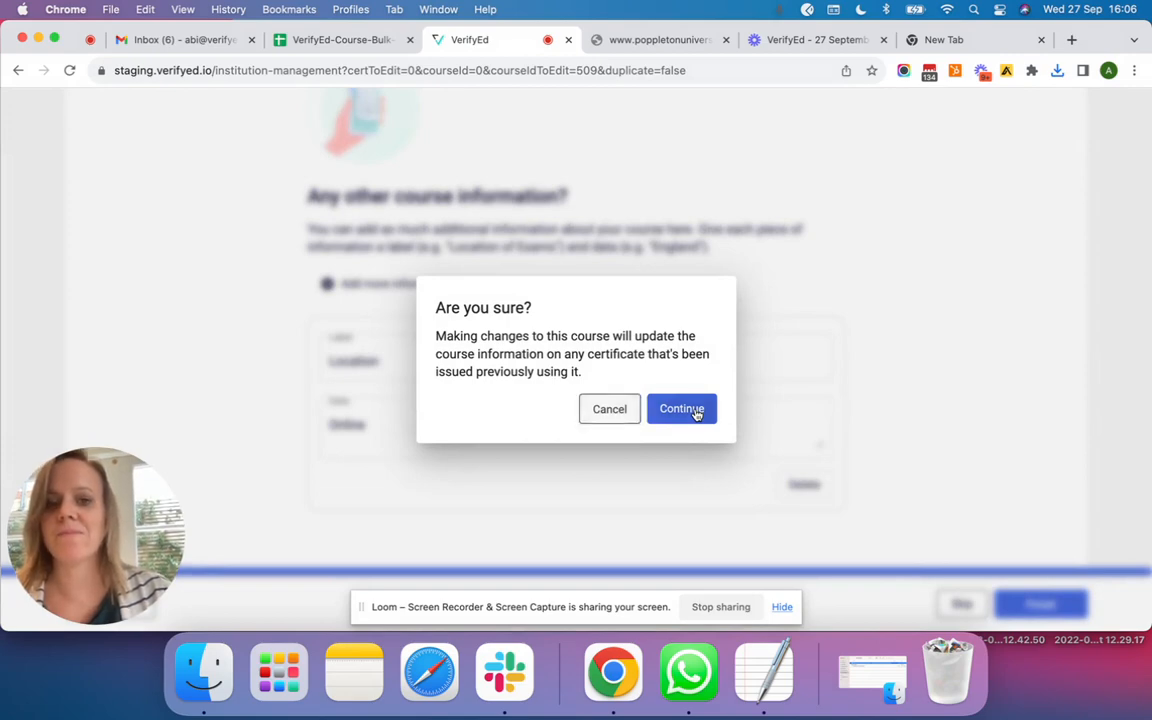
pyautogui.click(386, 401)
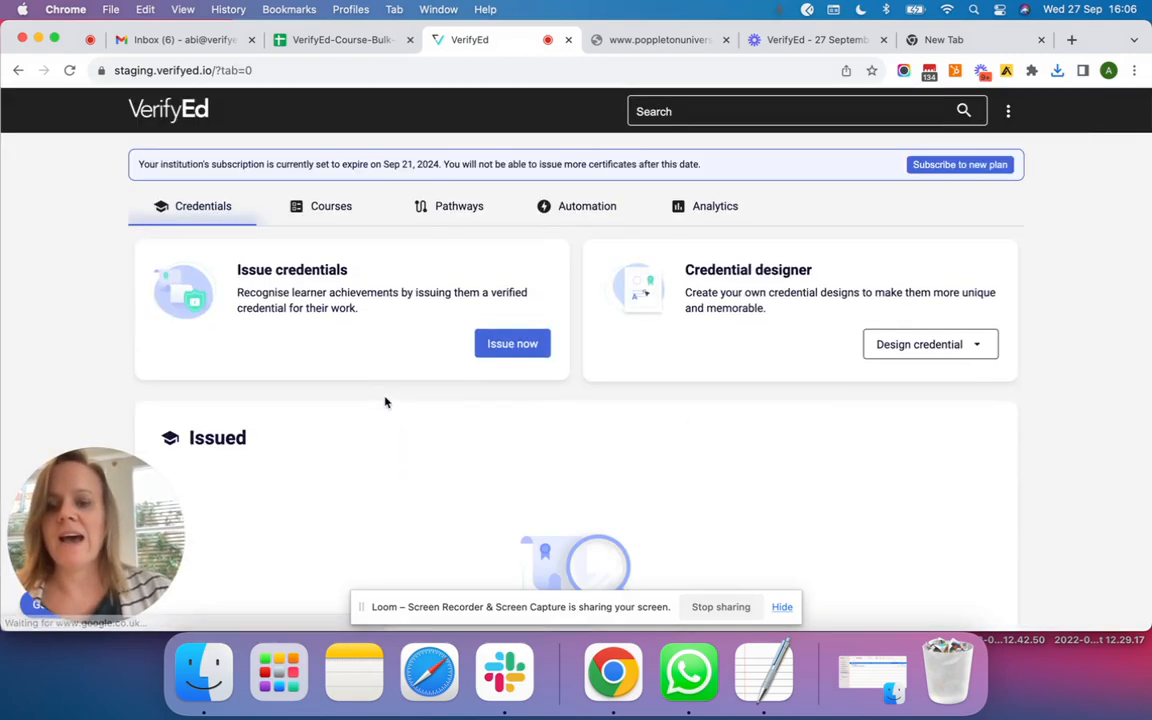
pyautogui.click(324, 219)
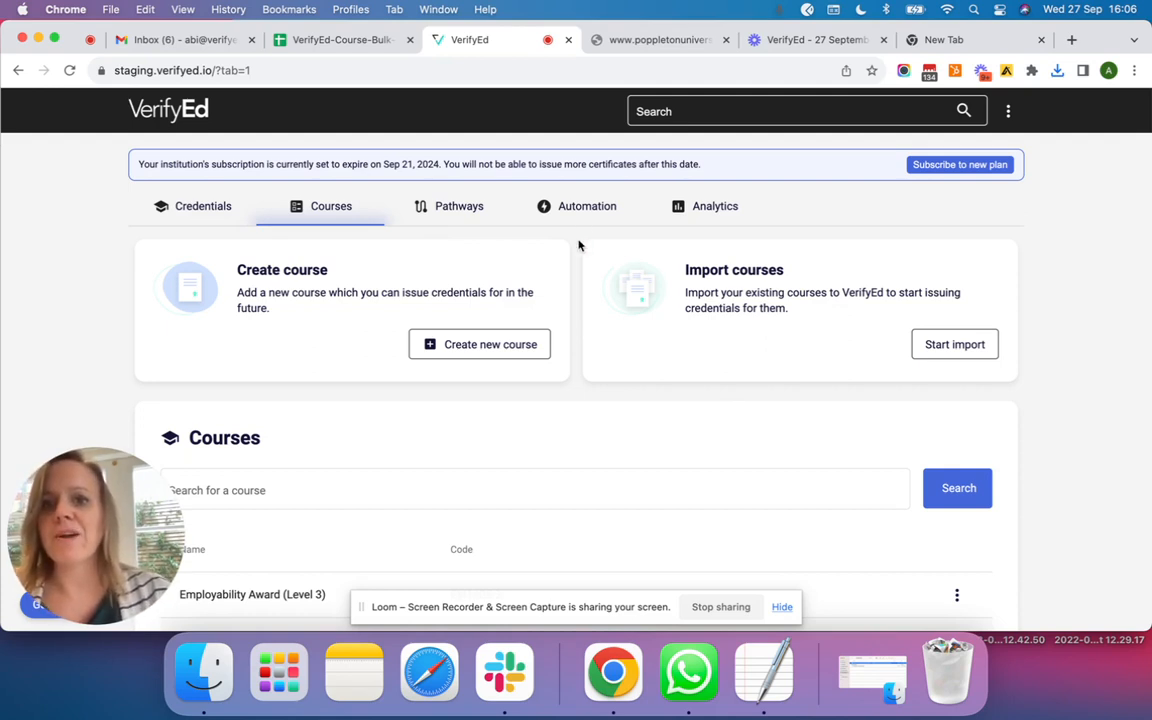
# Open the Automation section and examine the Zapier integration and API options.
pyautogui.click(577, 205)
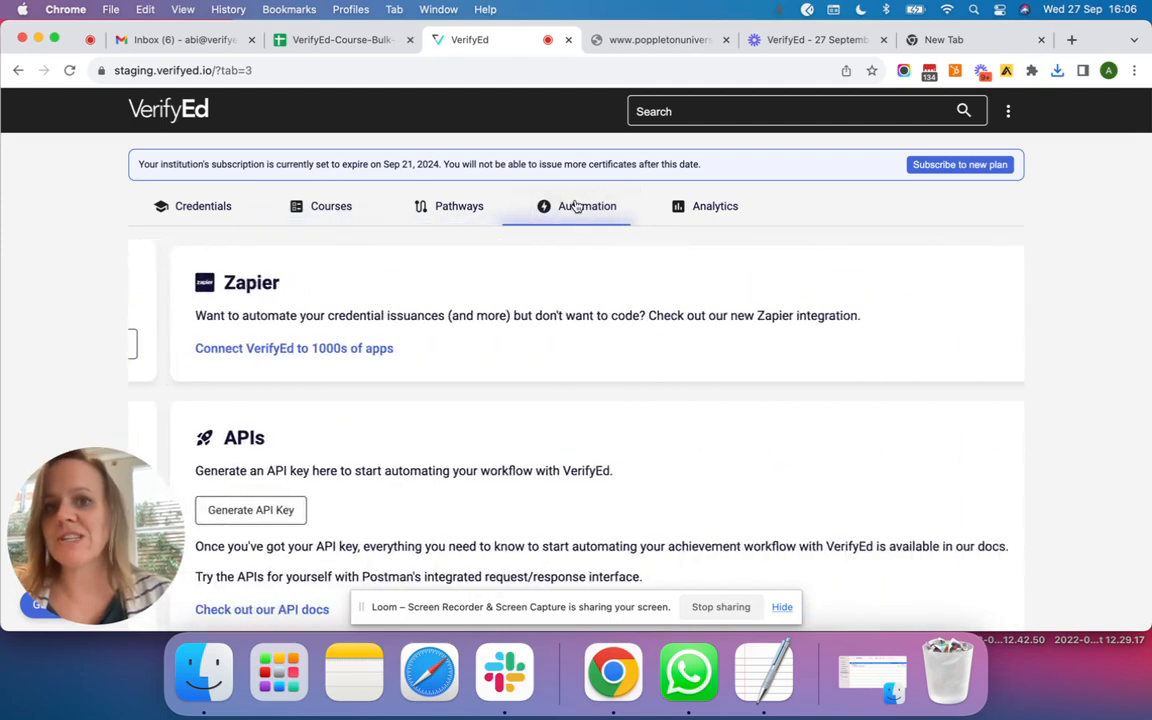
pyautogui.scroll(-2, 455, 494)
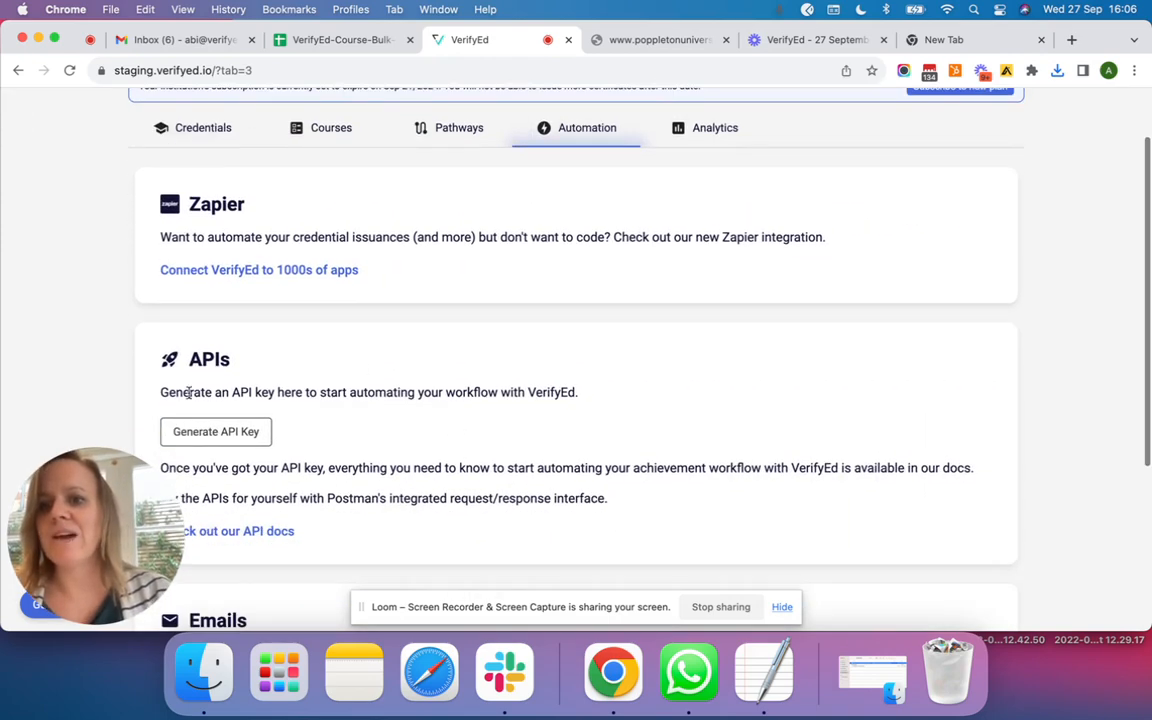
pyautogui.scroll(-2, 362, 460)
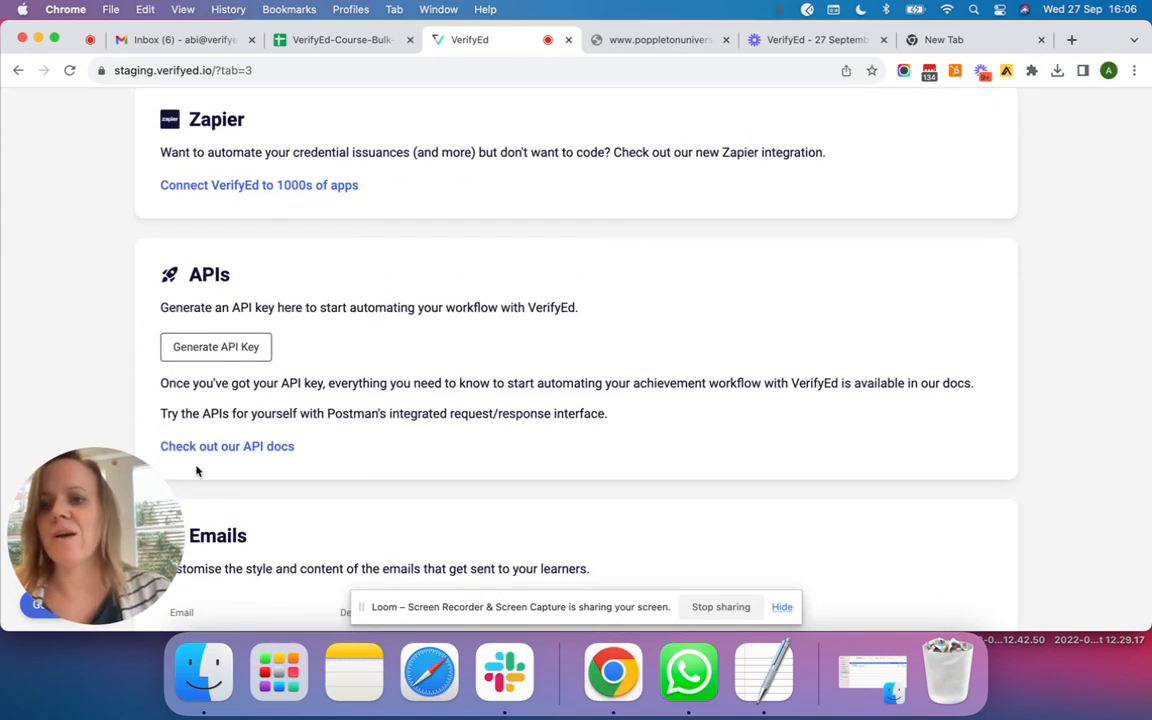